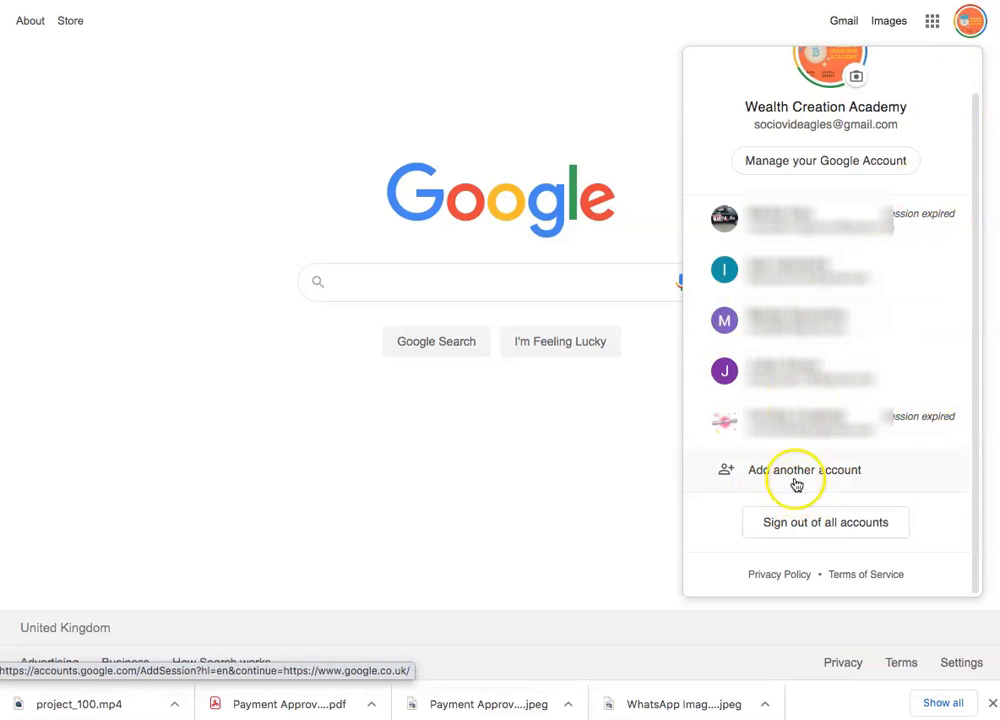
Add another account by opening the form for creating a new Google Account.
click(795, 469)
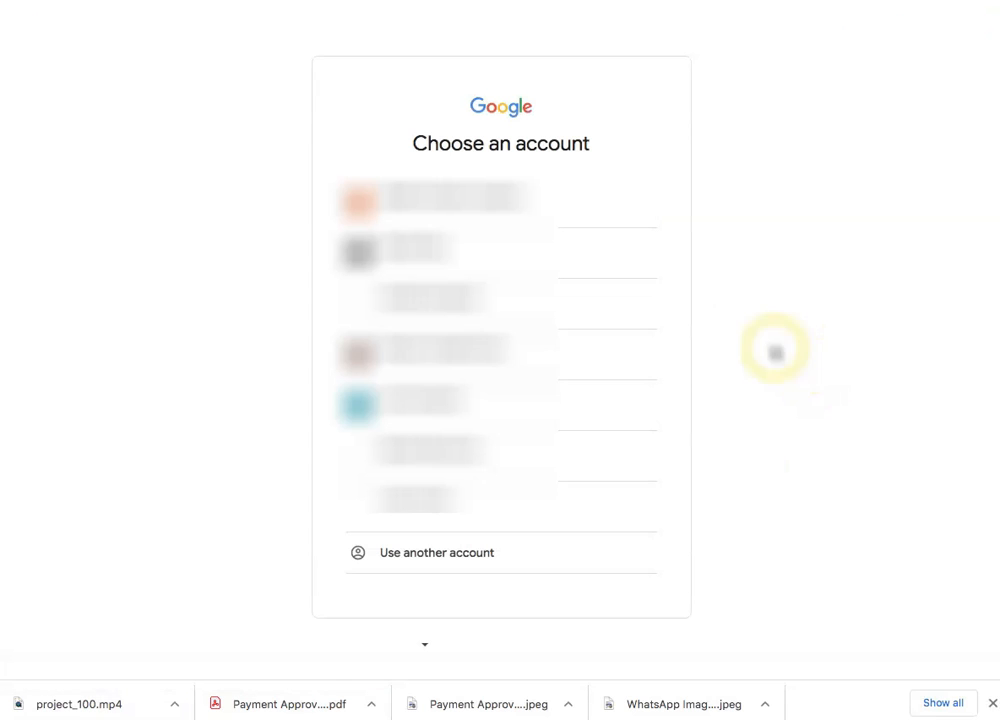
click(442, 556)
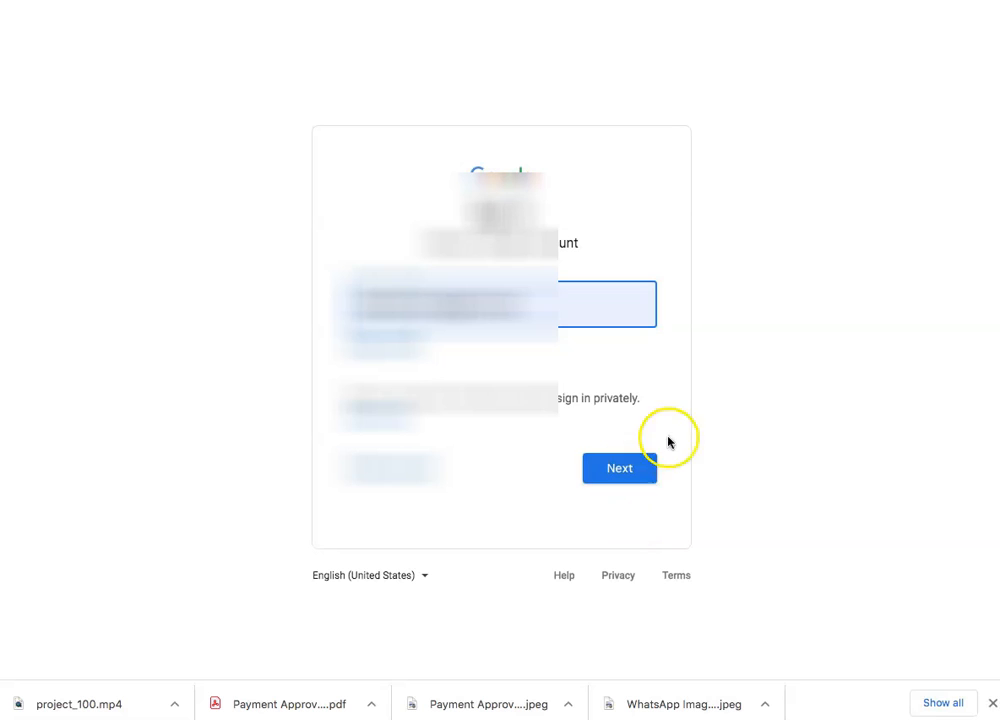
click(562, 306)
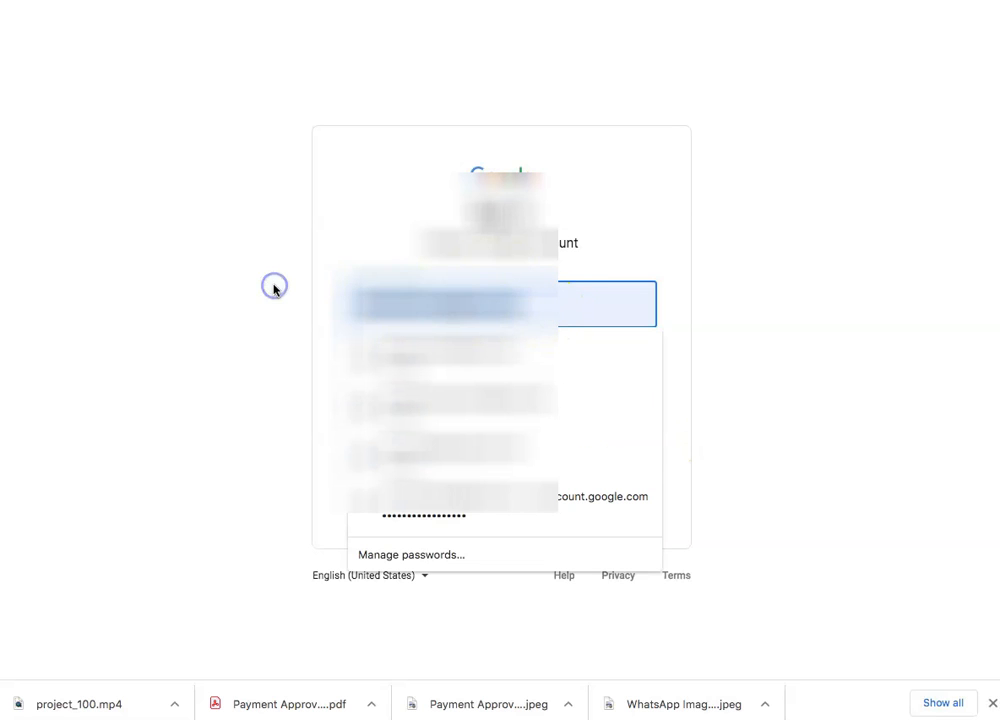
click(801, 299)
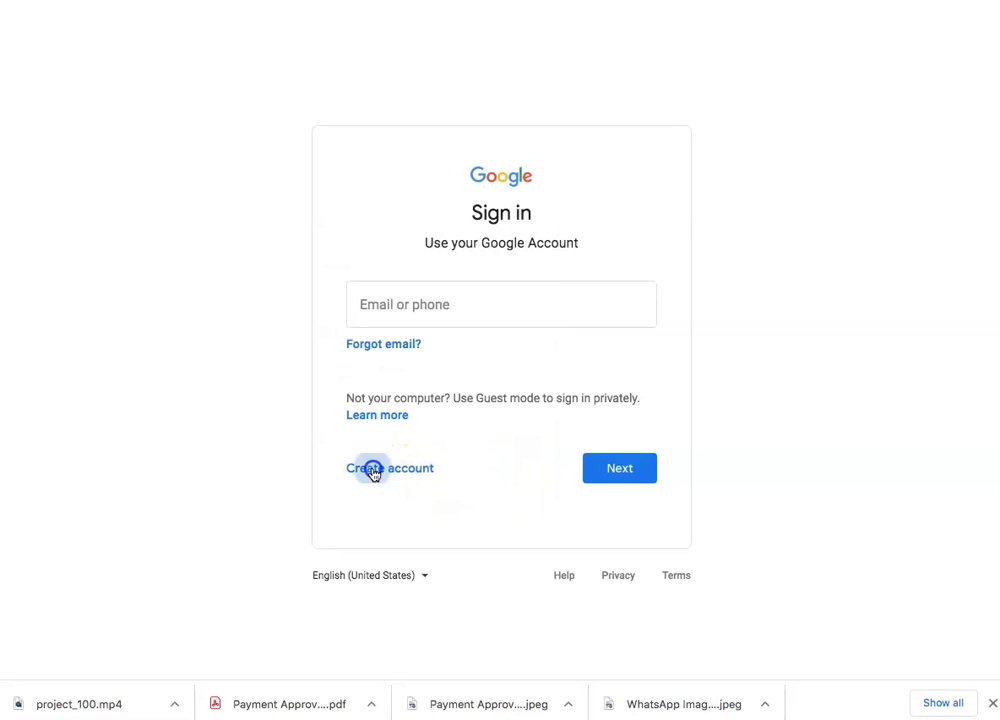
click(378, 470)
click(392, 515)
Fill in the account holder's first name, last name and the chosen Gmail username.
click(316, 254)
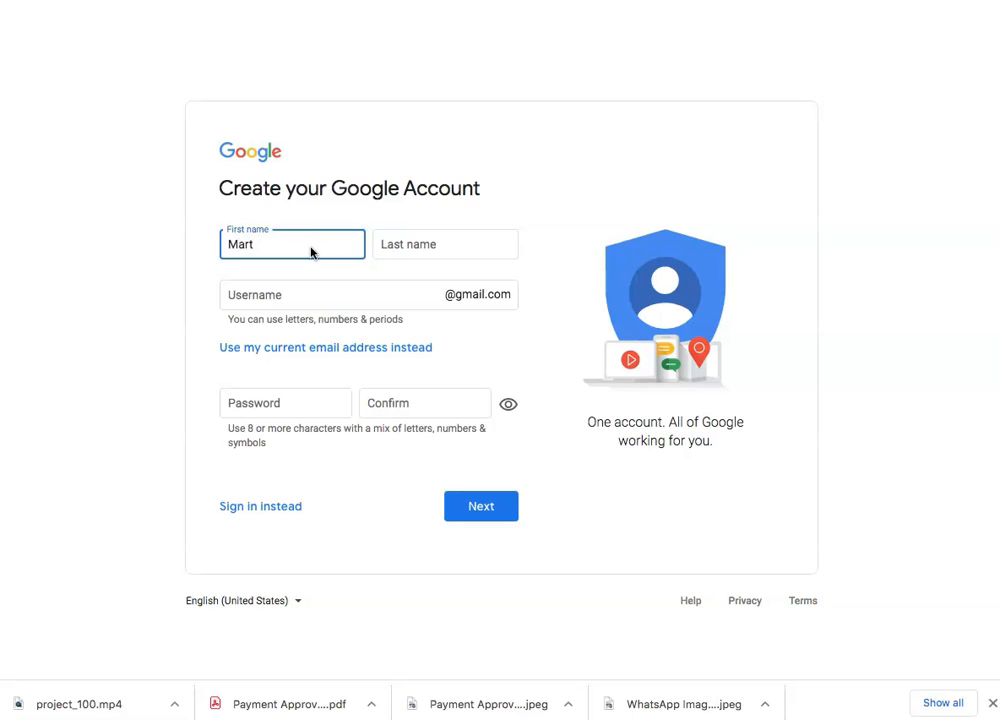
click(473, 244)
text(Niyonzima)
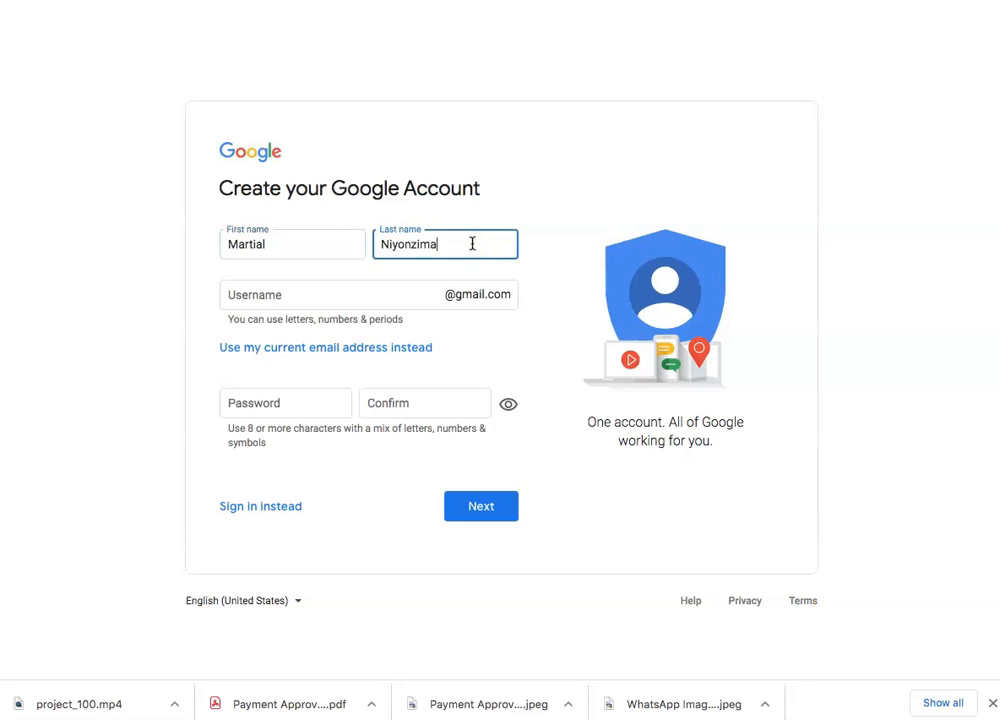
click(415, 298)
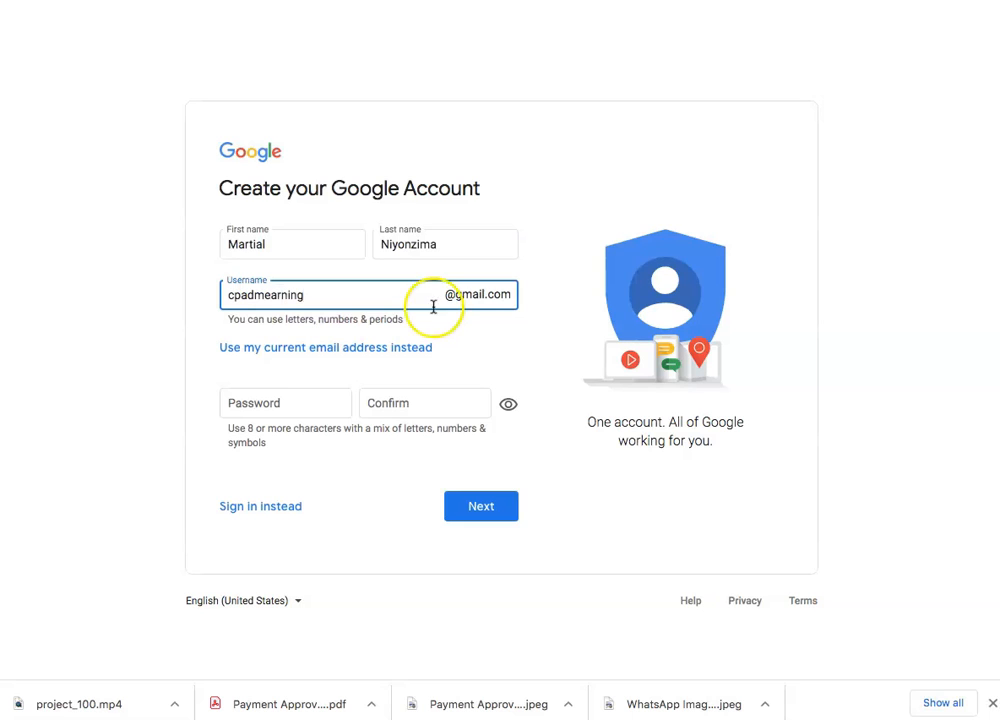
click(549, 314)
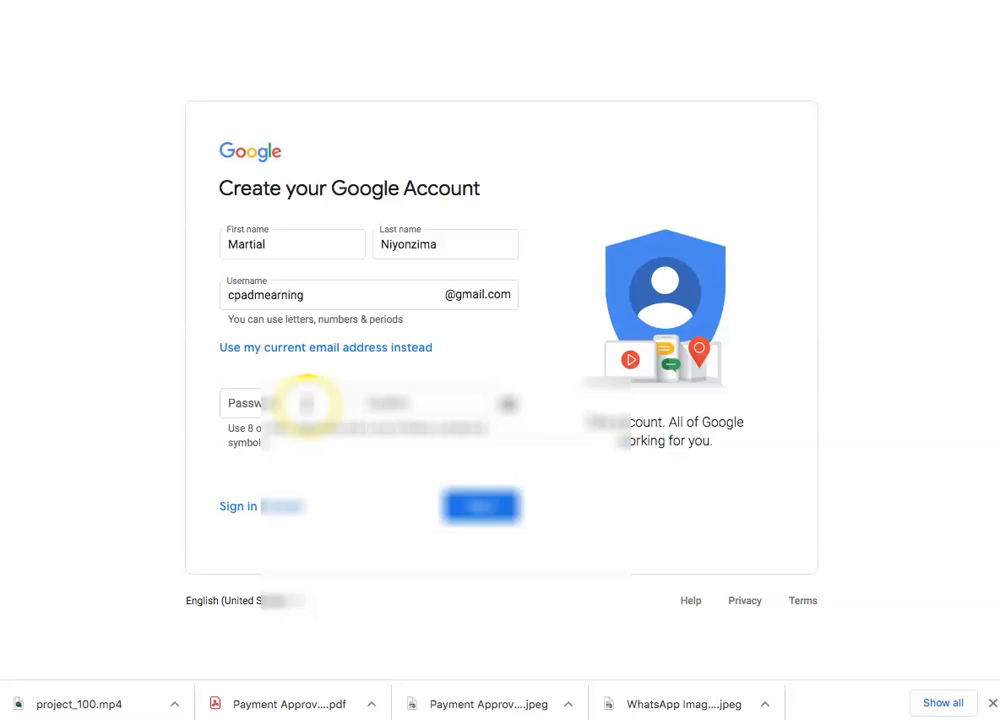
Enter the new account password, repeat it for confirmation, and continue to the personal information form.
click(307, 403)
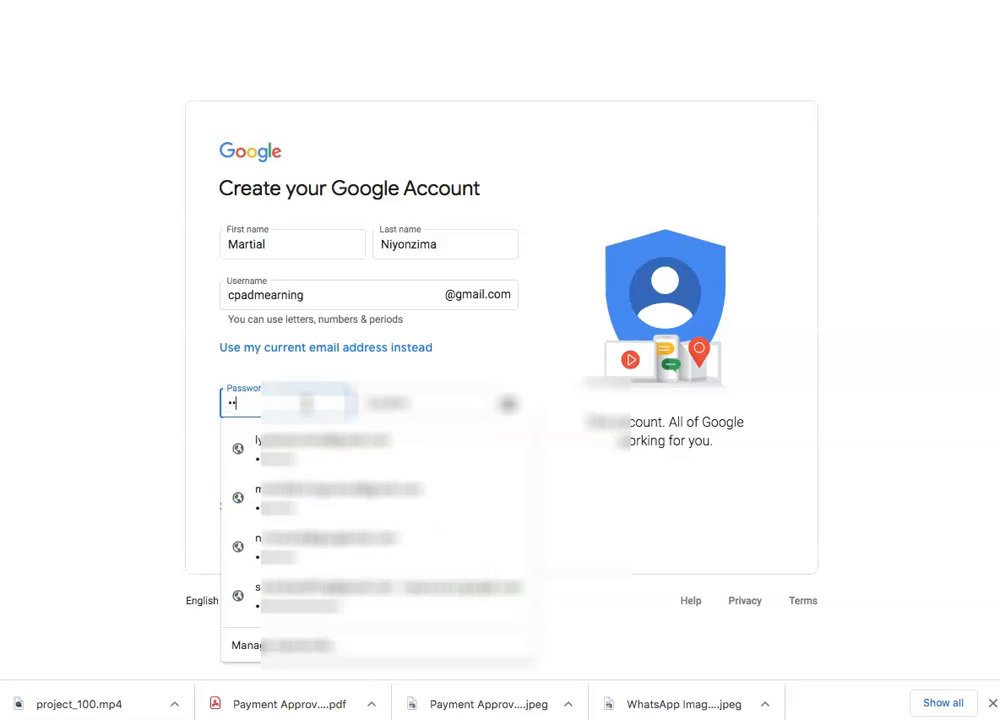
click(370, 405)
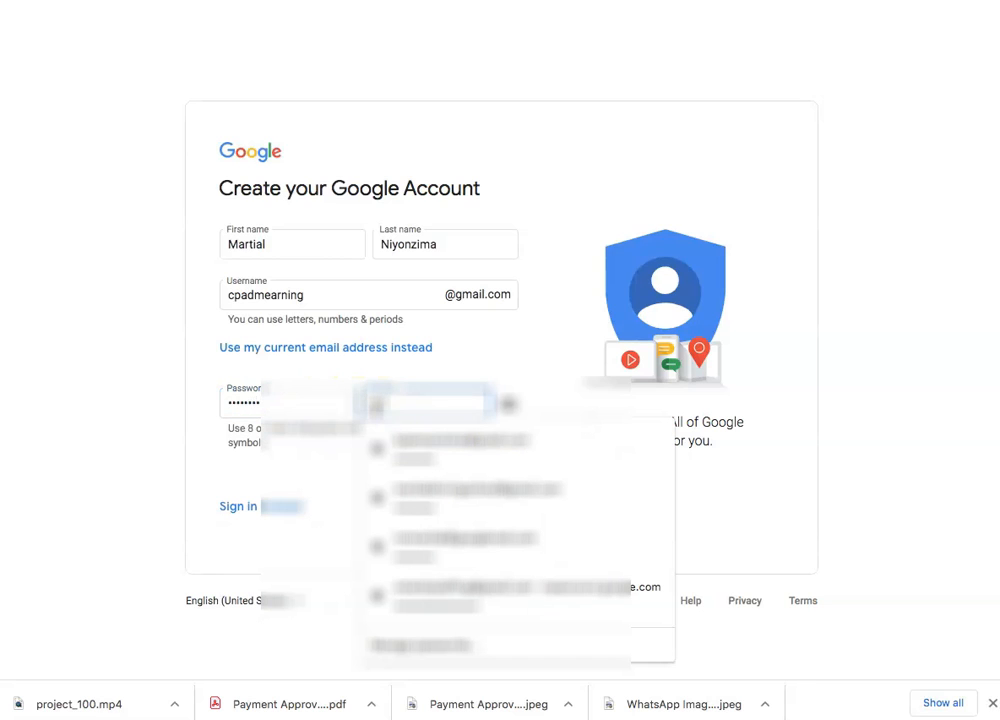
click(507, 346)
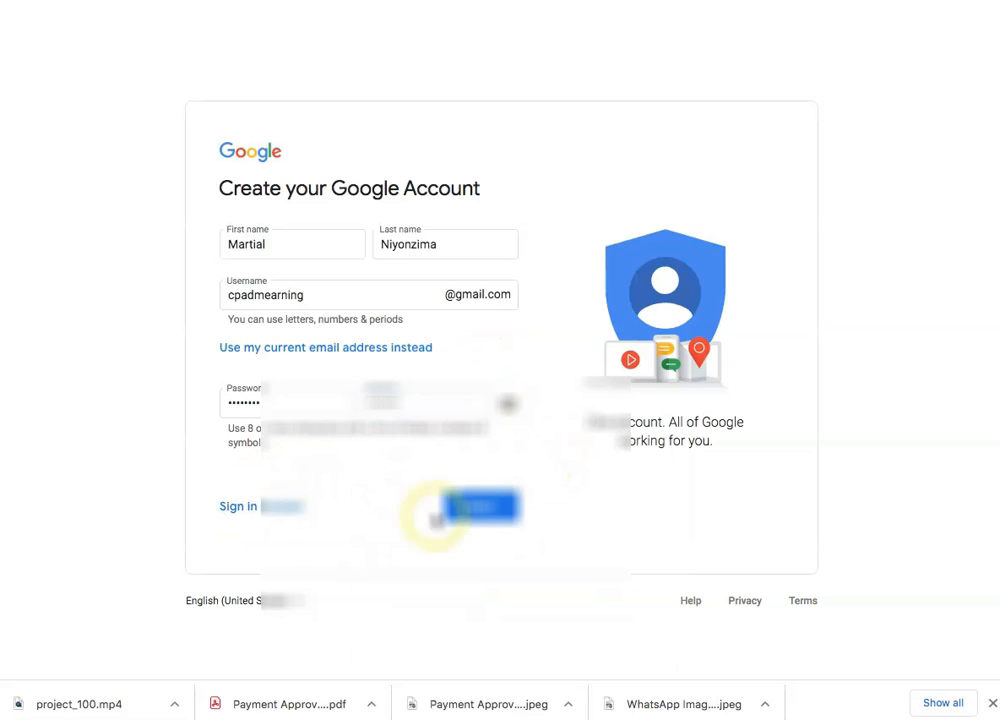
click(482, 507)
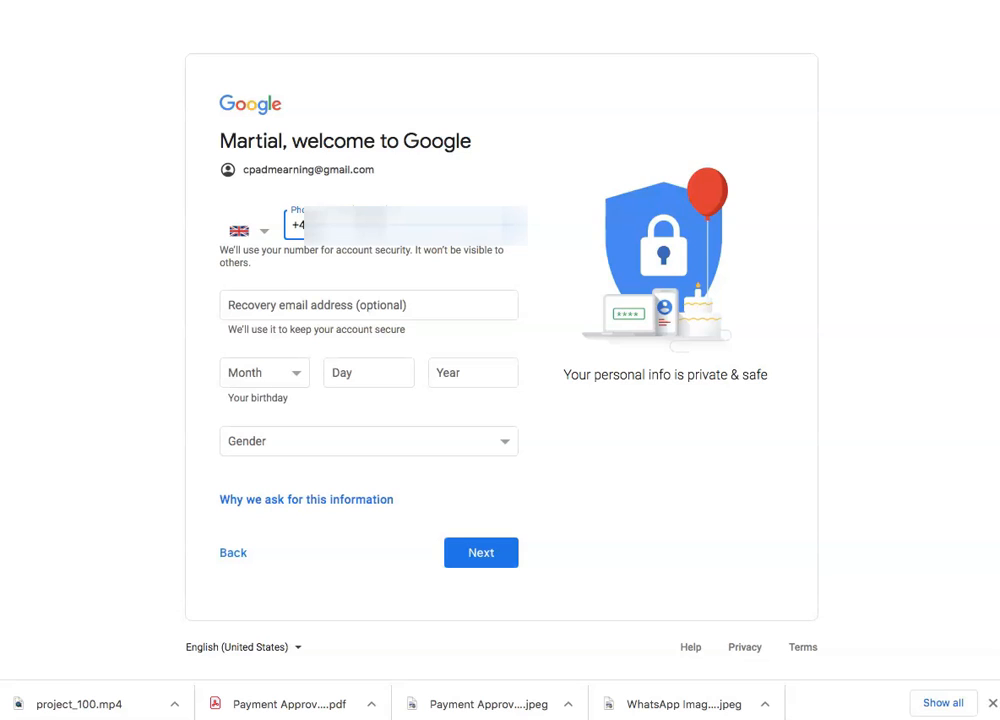
Enter the phone number for account security with its UK country code.
key(BackSpace)
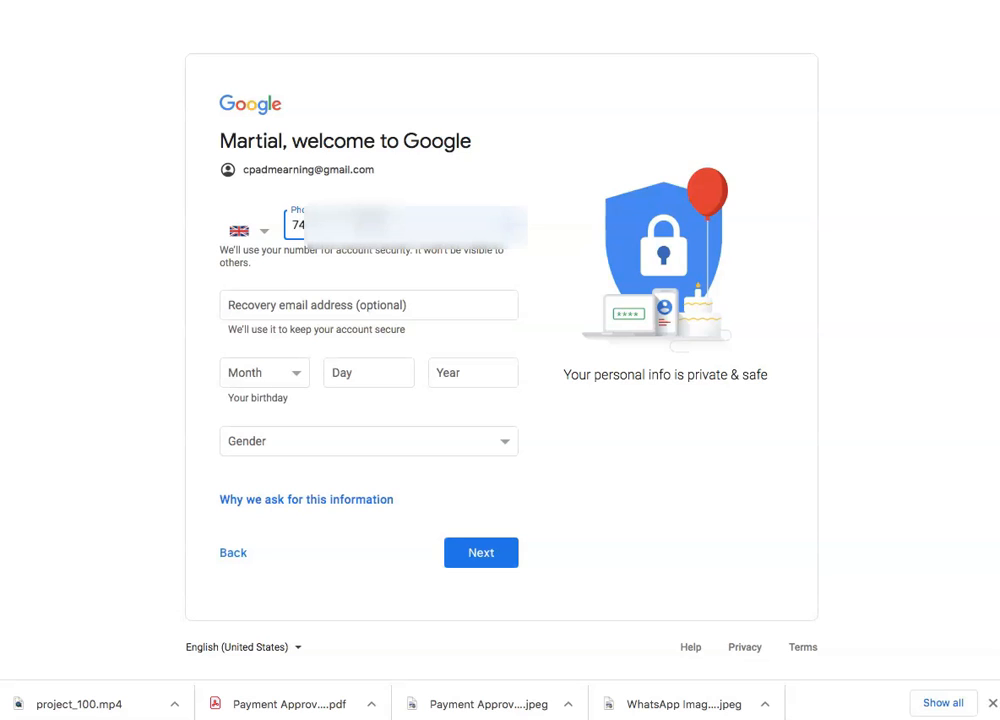
key(BackSpace)
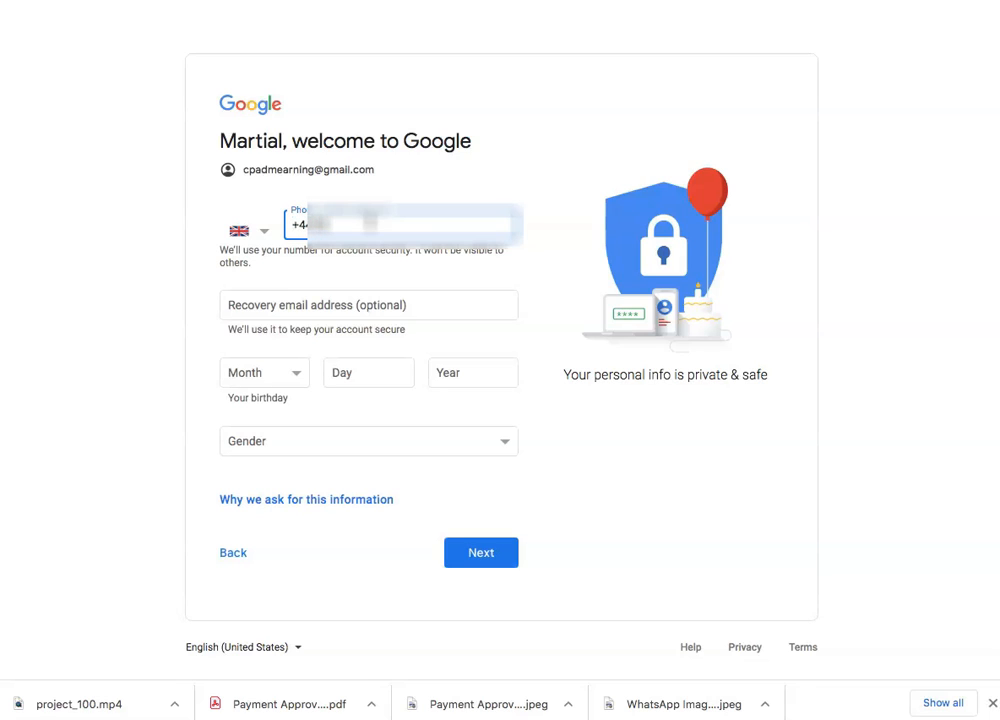
text(00)
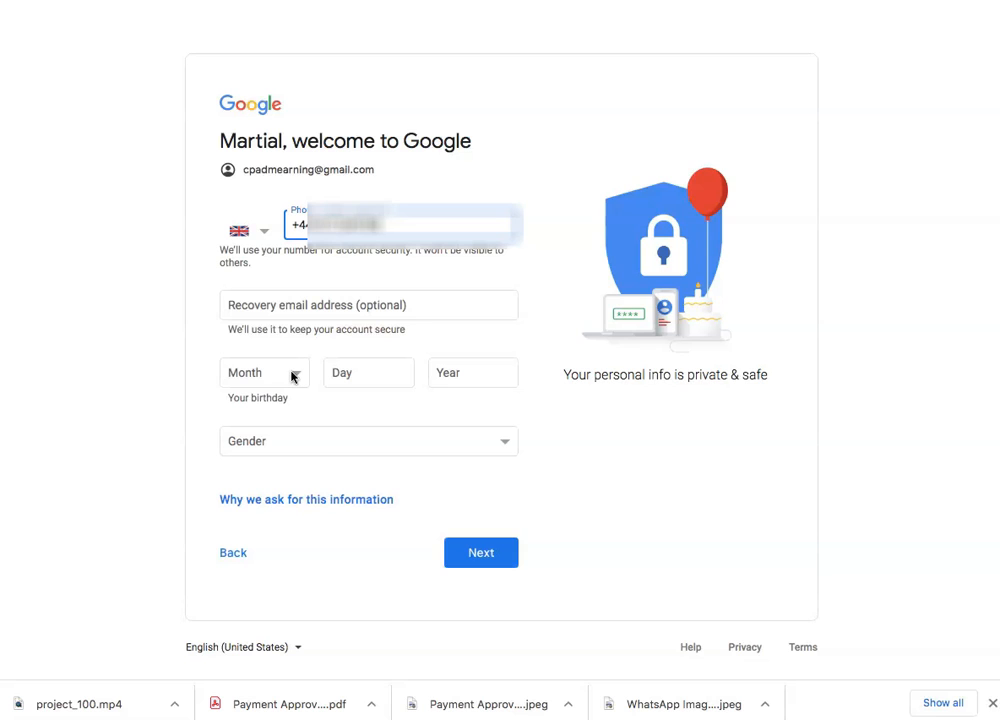
Fill in the account holder's date of birth and gender, and submit the personal information.
click(293, 376)
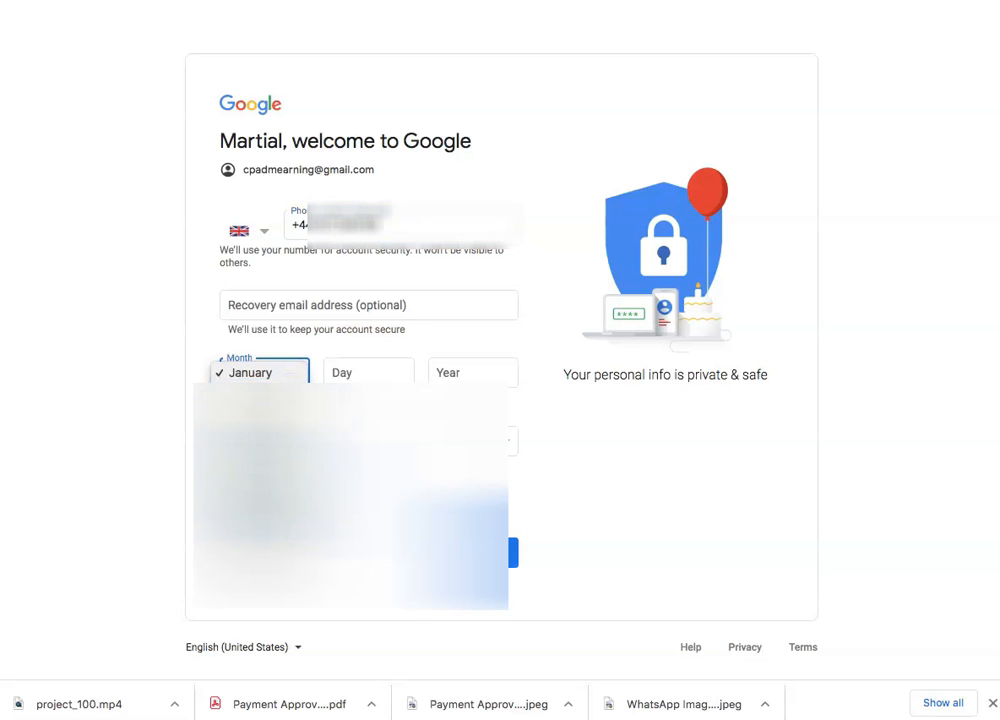
click(280, 430)
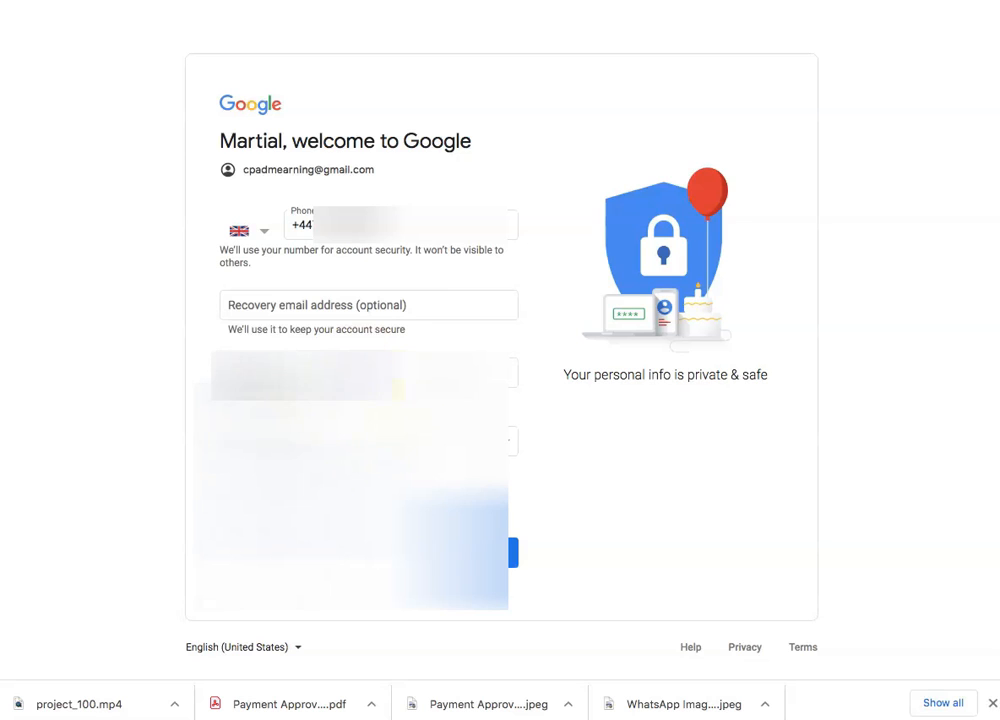
click(469, 376)
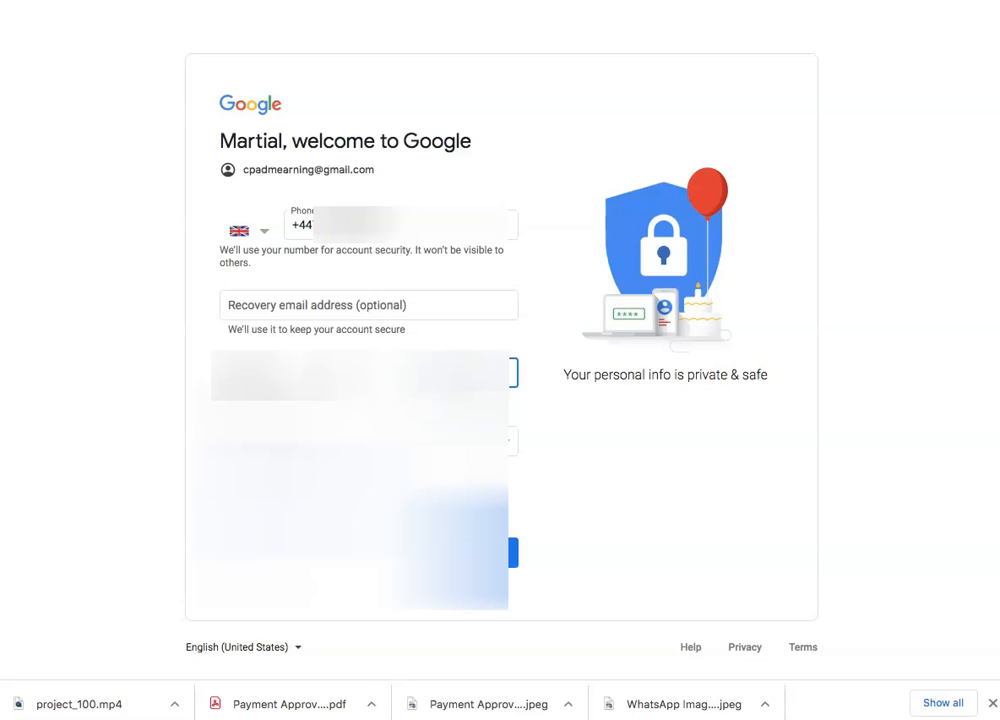
click(488, 441)
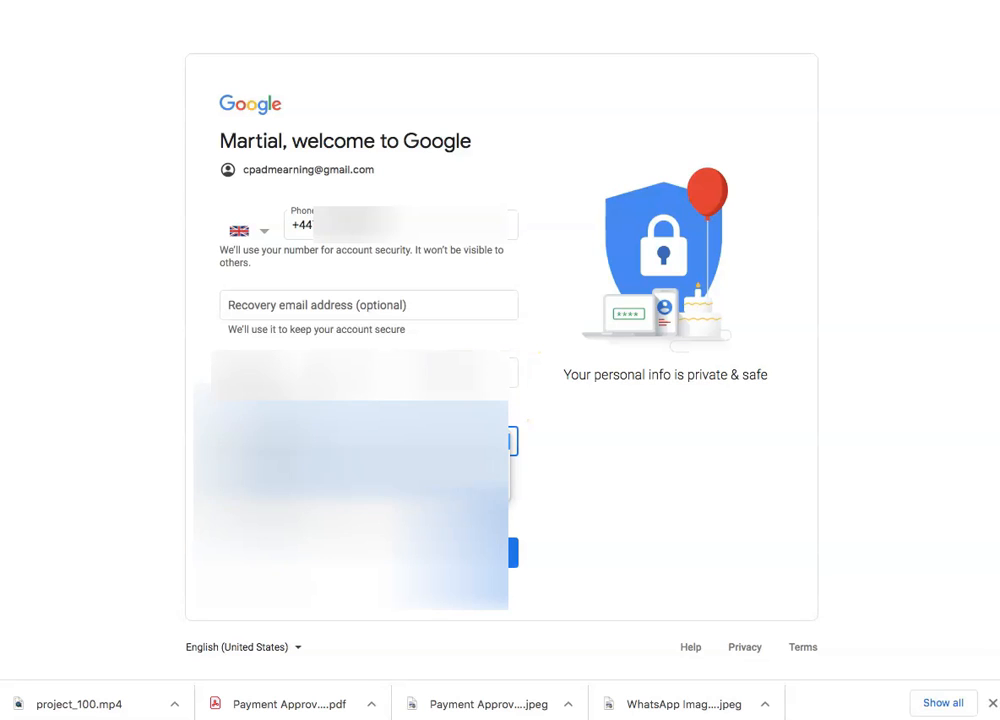
click(485, 366)
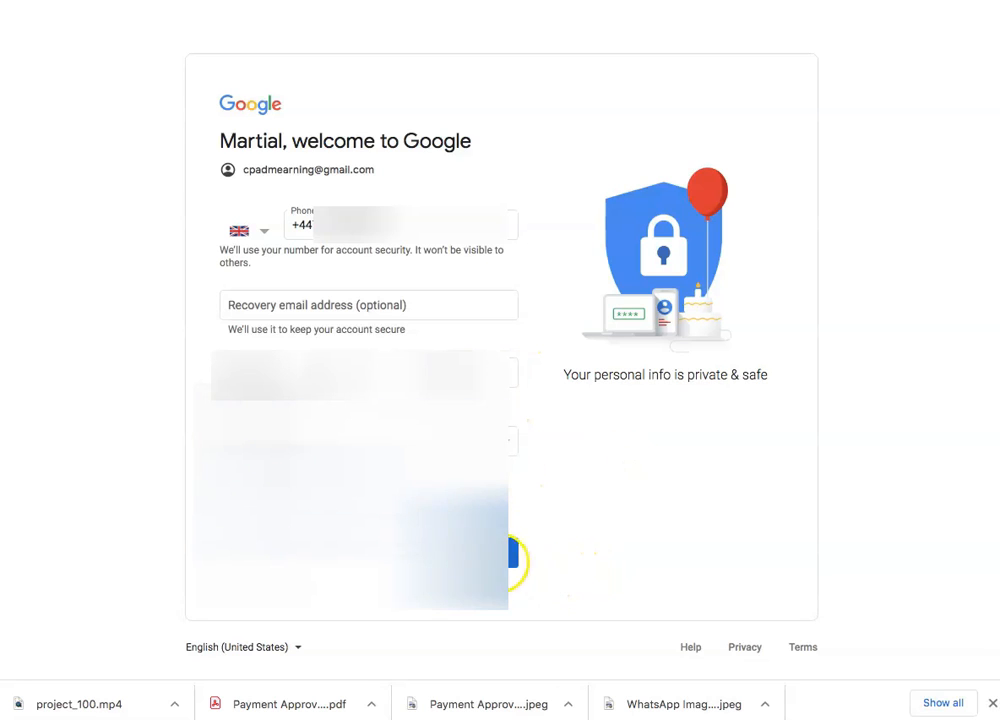
click(507, 555)
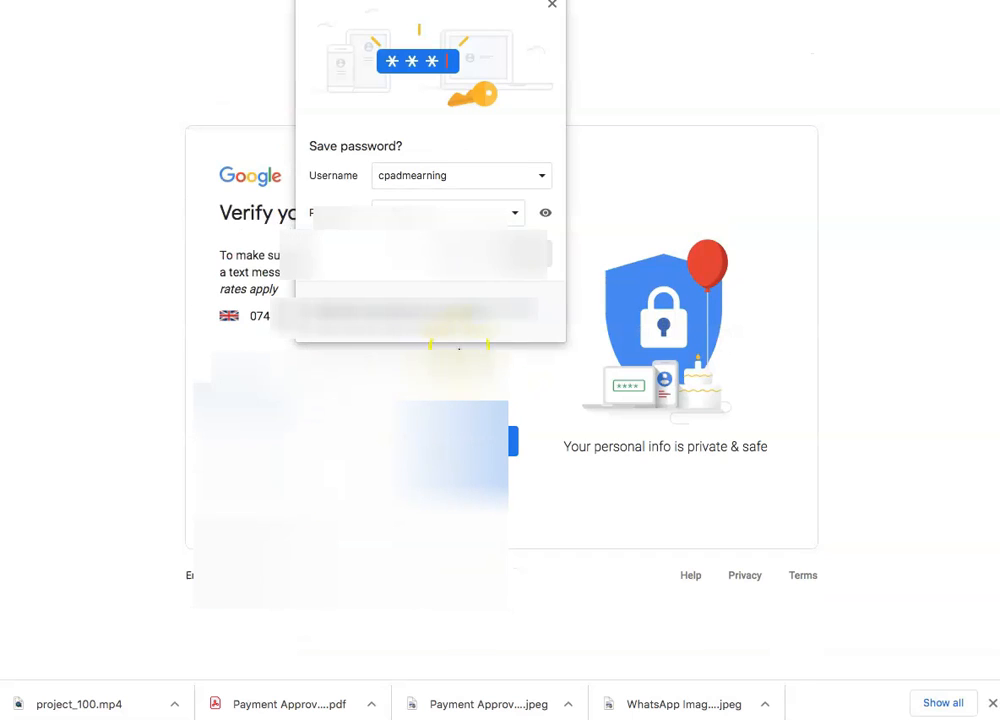
Clear the save-password prompt and verify the phone number with the verification code sent by text message.
click(530, 256)
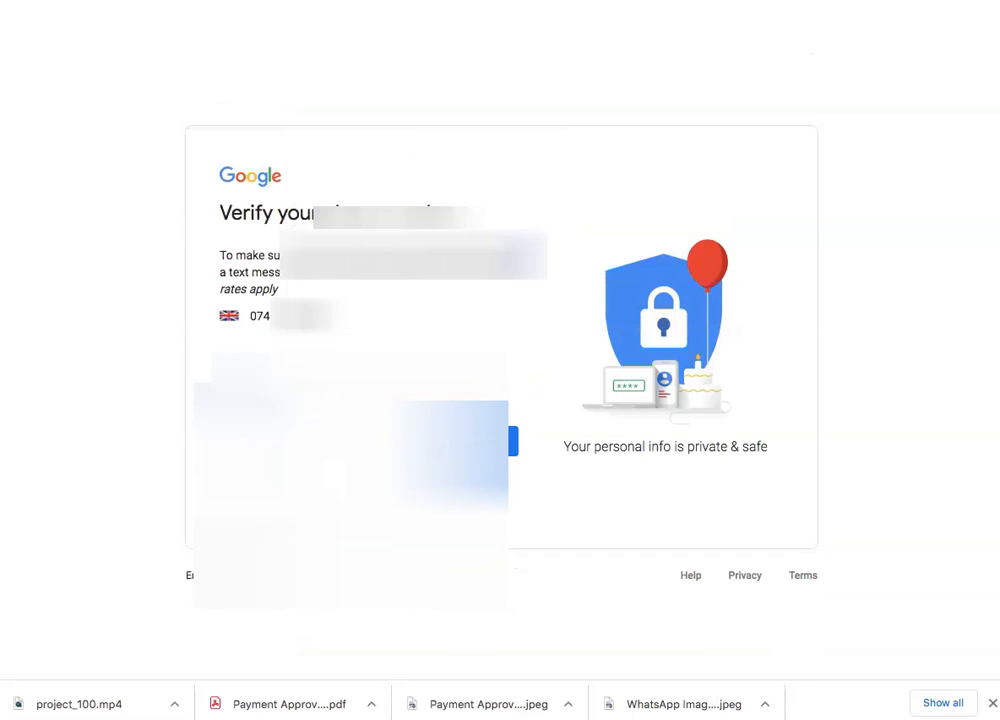
click(485, 443)
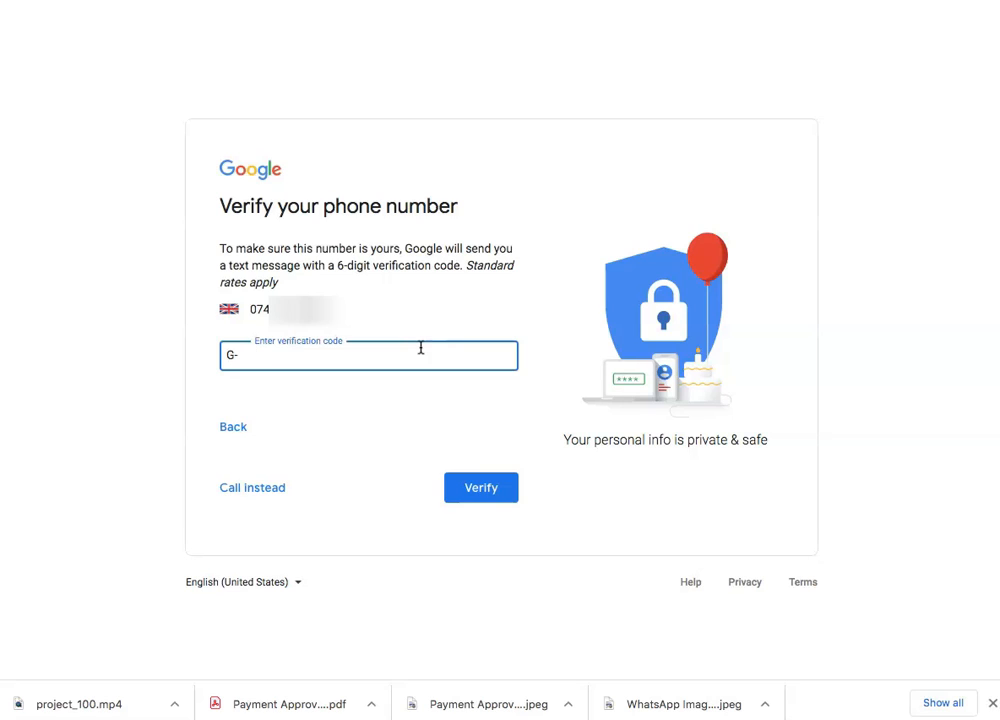
click(405, 350)
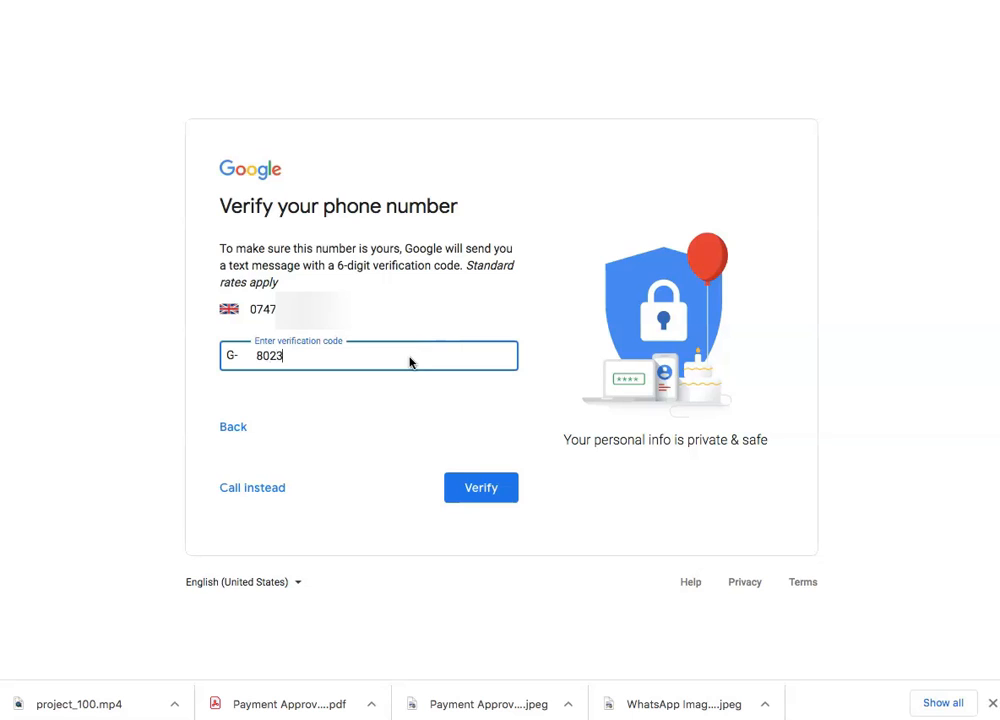
click(475, 486)
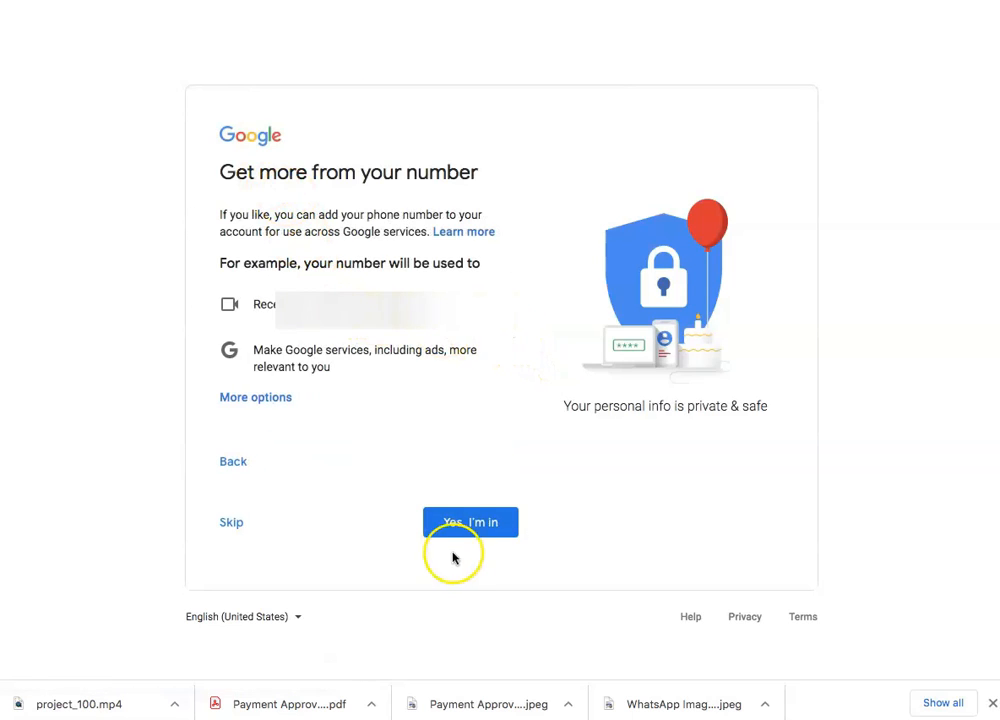
Agree to use the phone number across Google services and expand the additional options of the privacy terms.
click(472, 530)
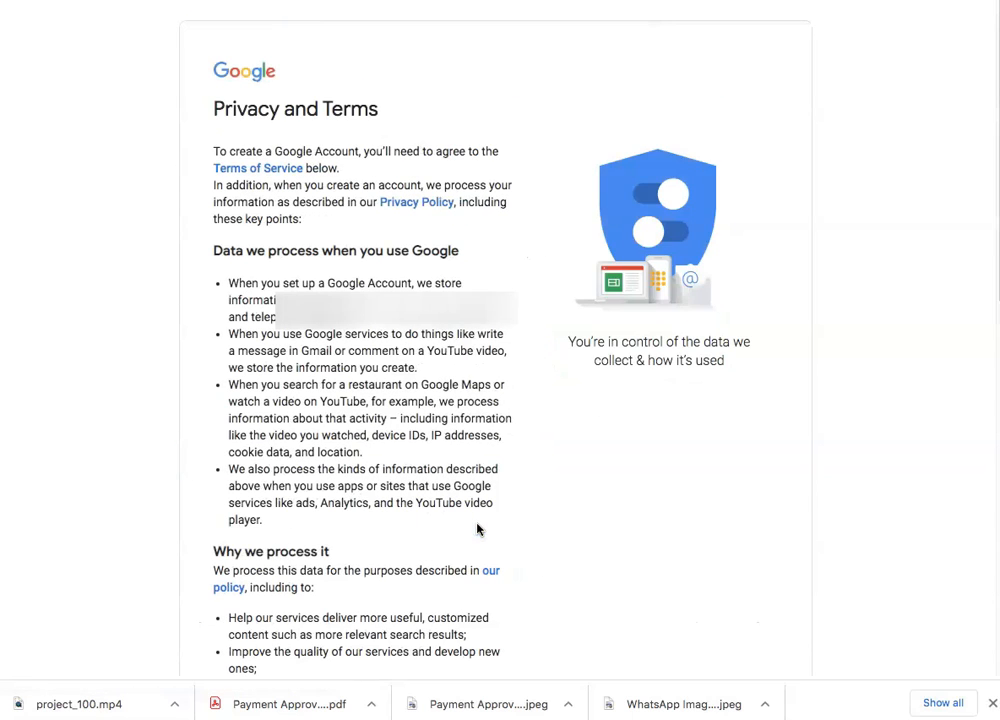
scroll(475, 529, down, 10)
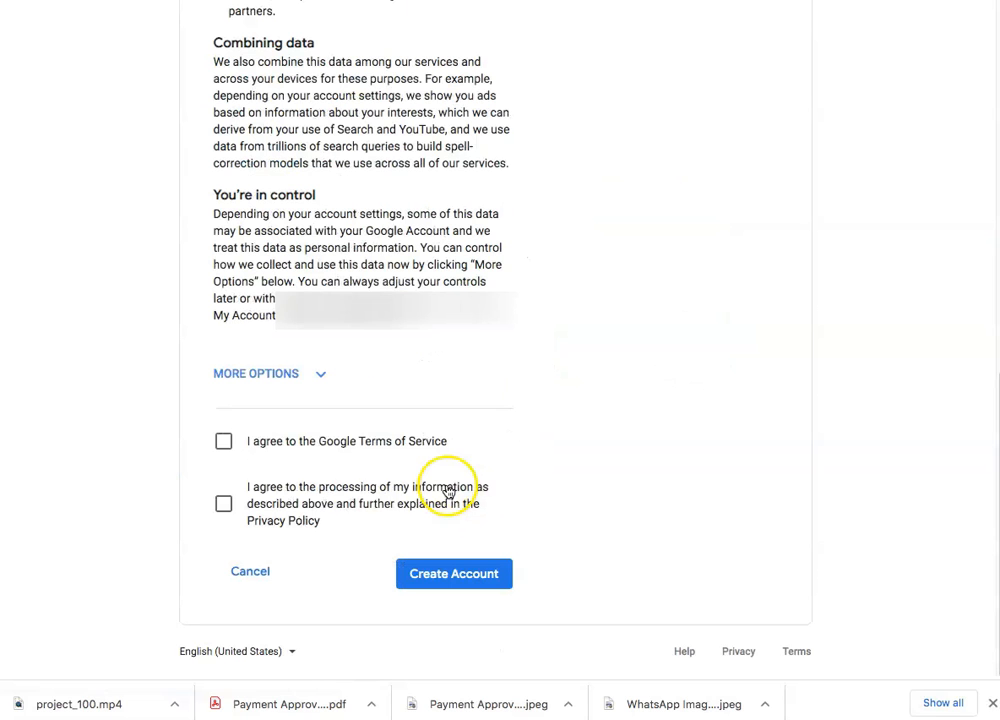
click(325, 385)
scroll(325, 470, down, 10)
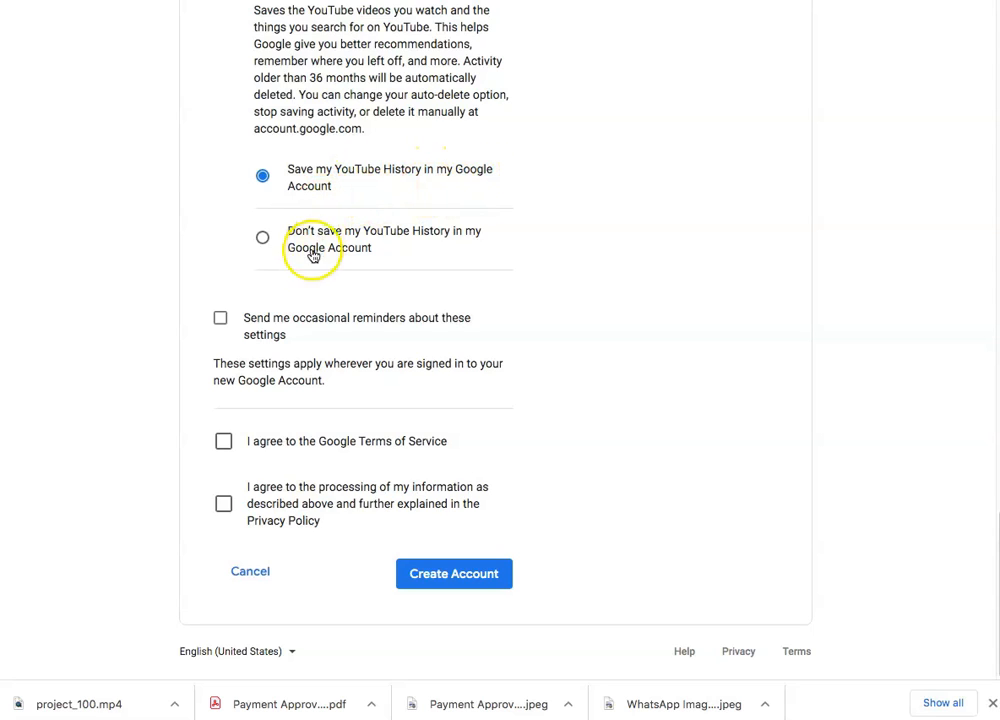
Accept the Google Terms of Service and the processing of personal information, and create the account.
click(224, 442)
click(224, 504)
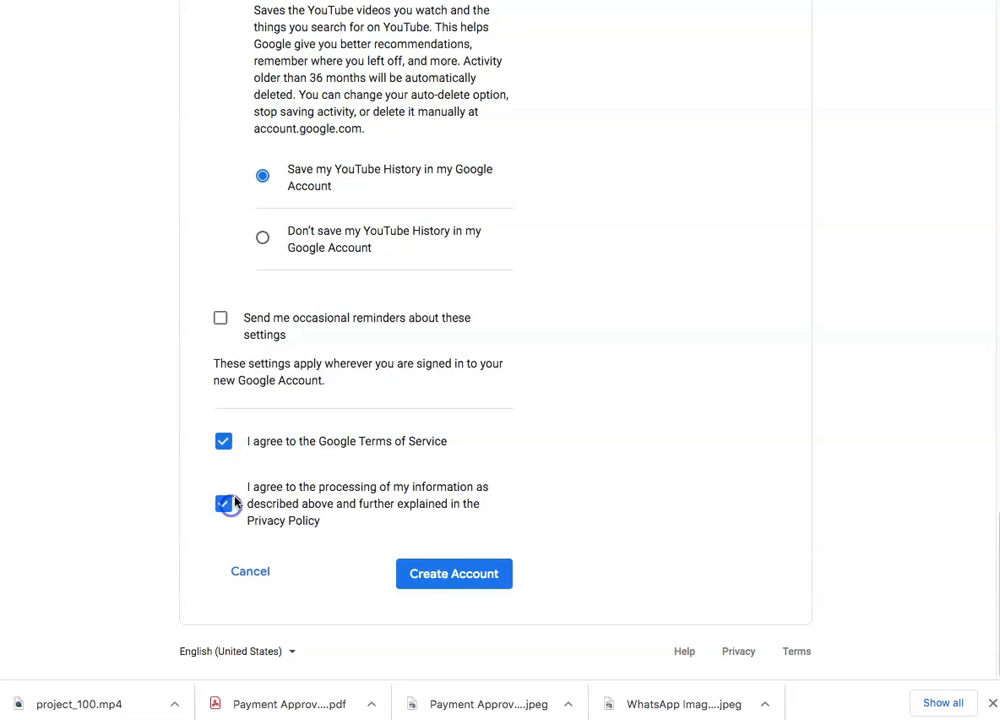
click(453, 577)
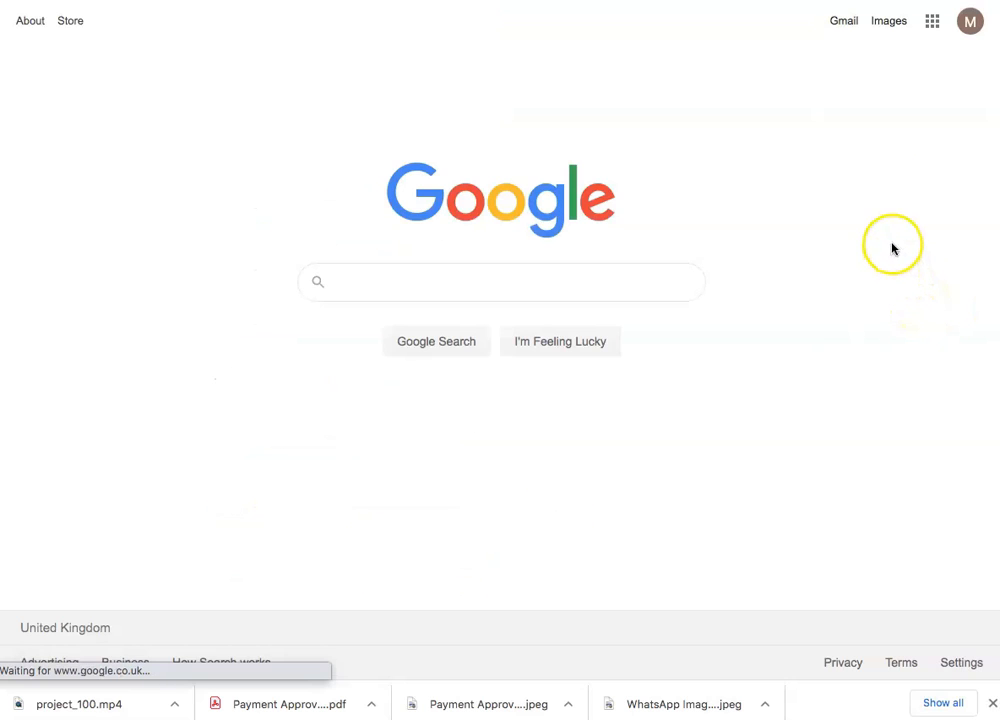
Check which Google account is currently signed in.
click(965, 23)
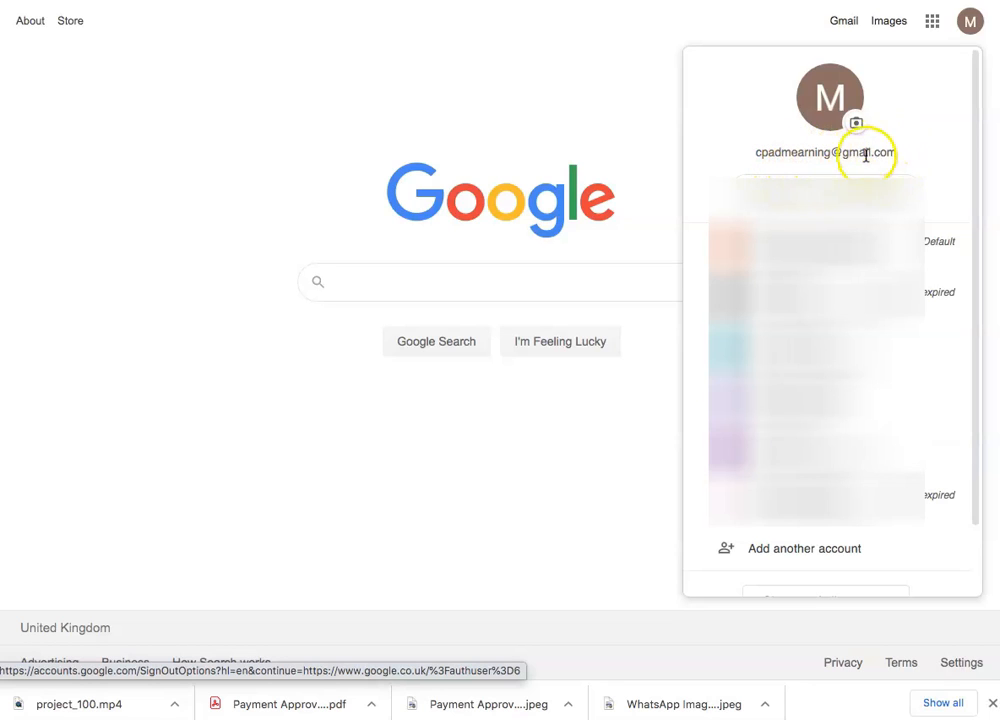
click(608, 40)
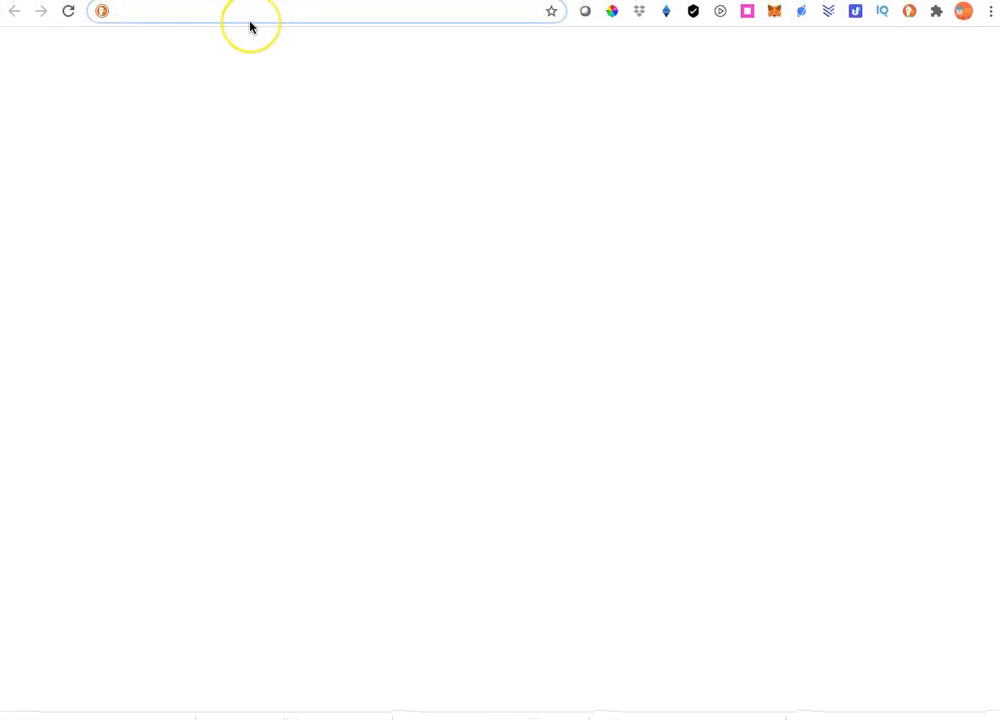
Open youtube.com in a new browser tab.
text(youtub)
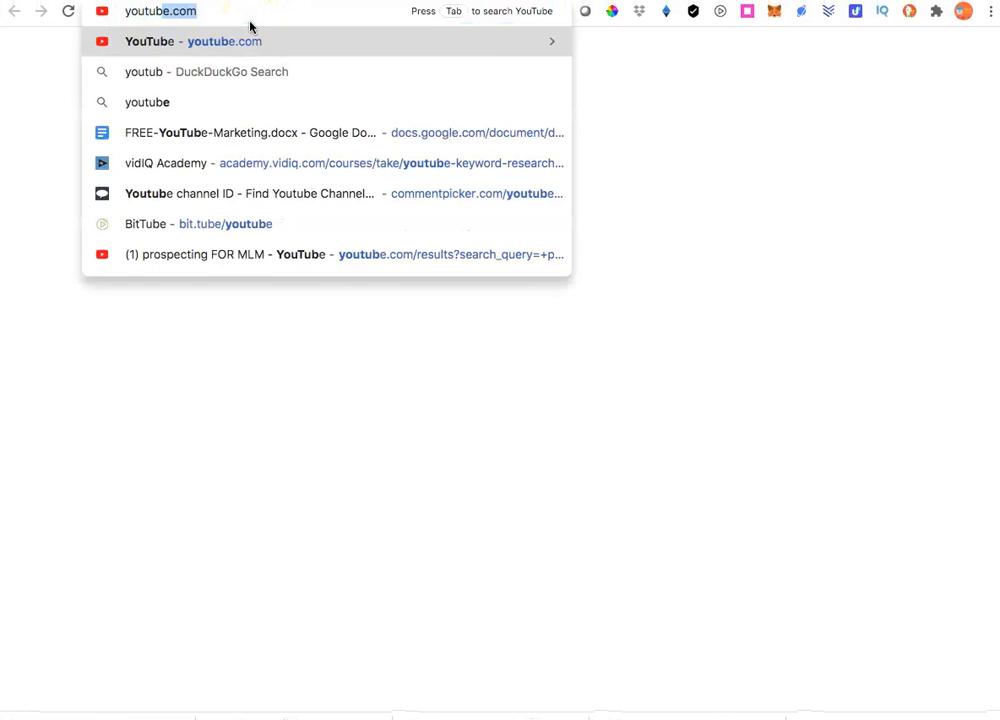
text(e.com)
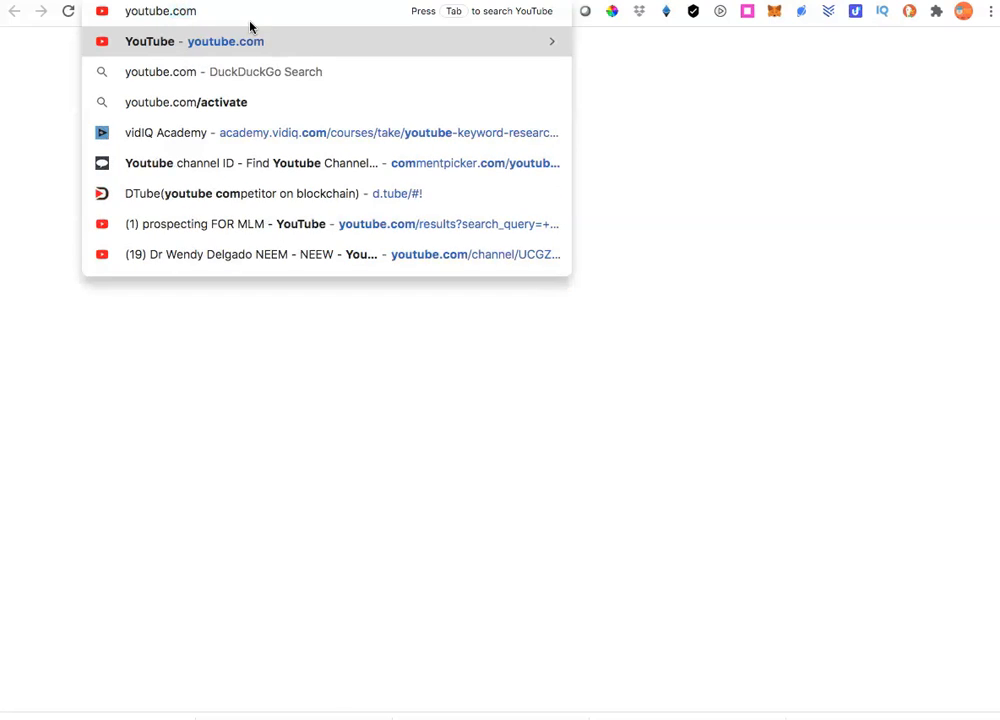
key(Return)
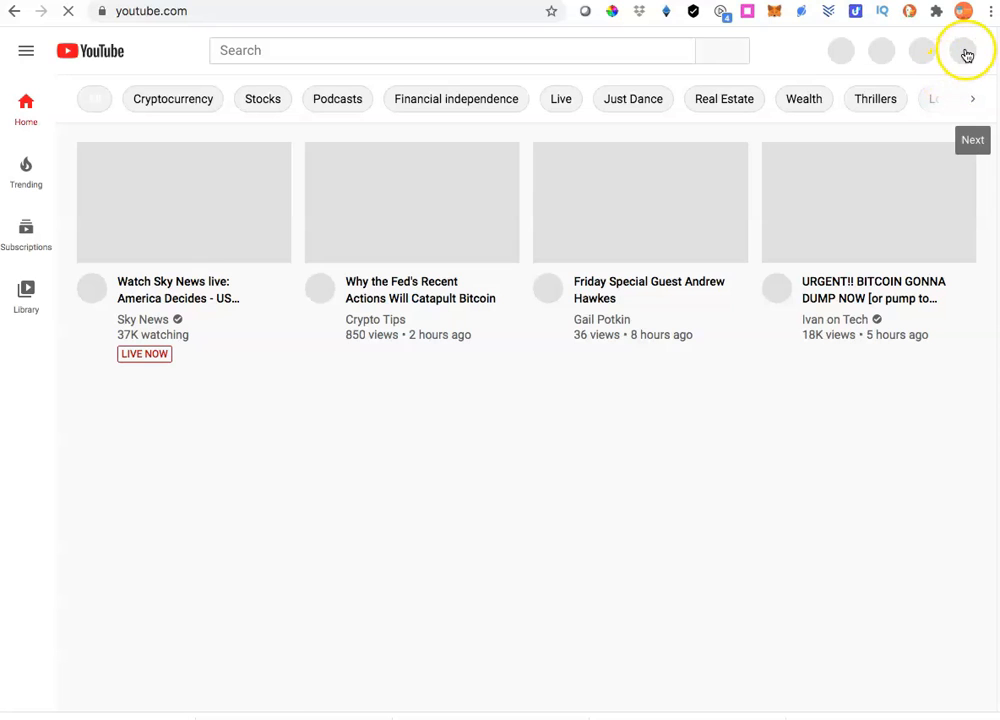
Switch YouTube from the current account to the newly created Google account by adding it to the session.
click(957, 53)
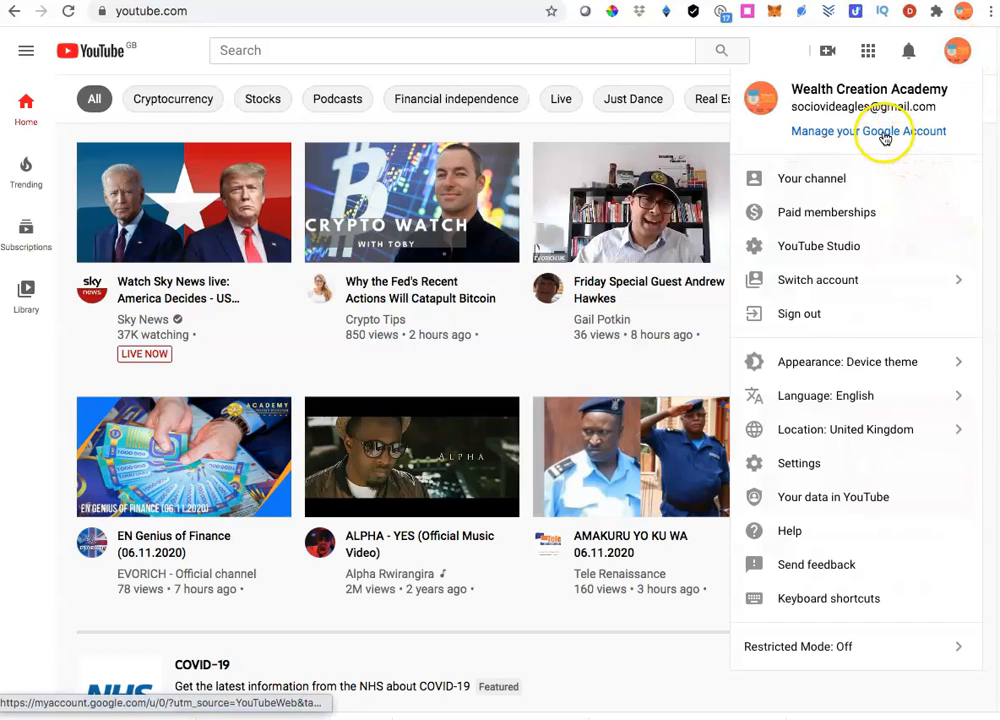
click(875, 281)
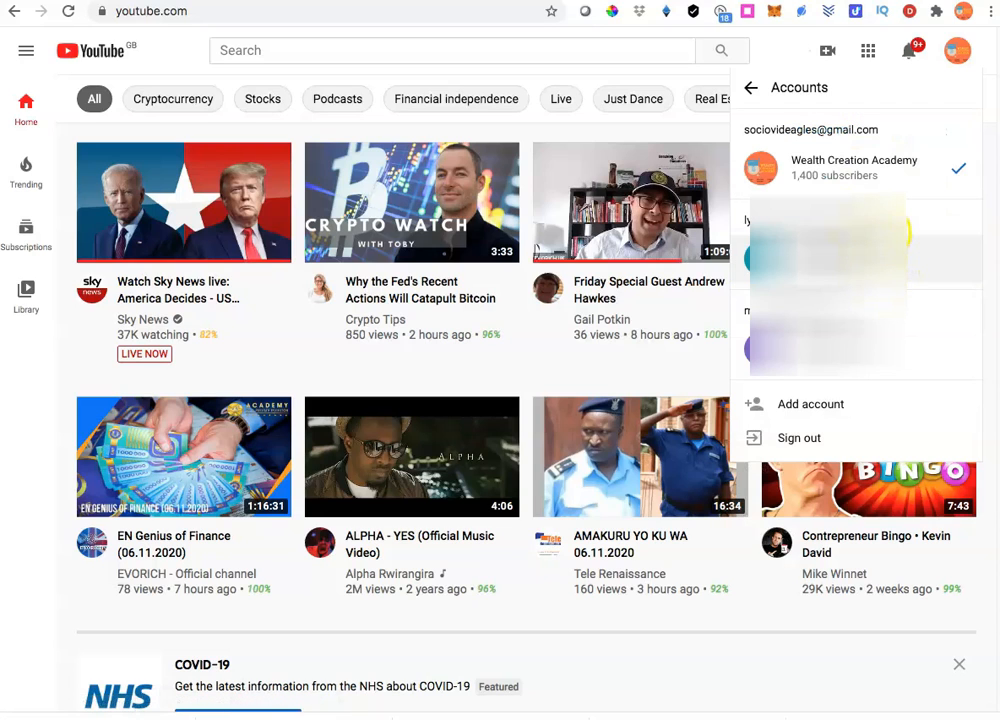
click(826, 406)
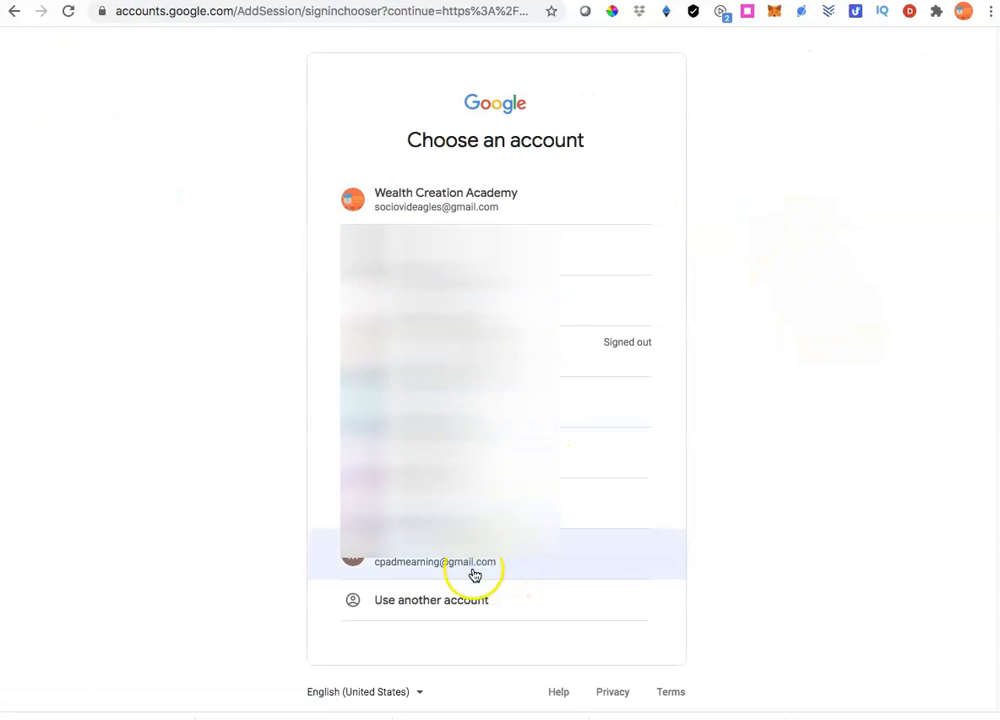
click(459, 563)
click(786, 418)
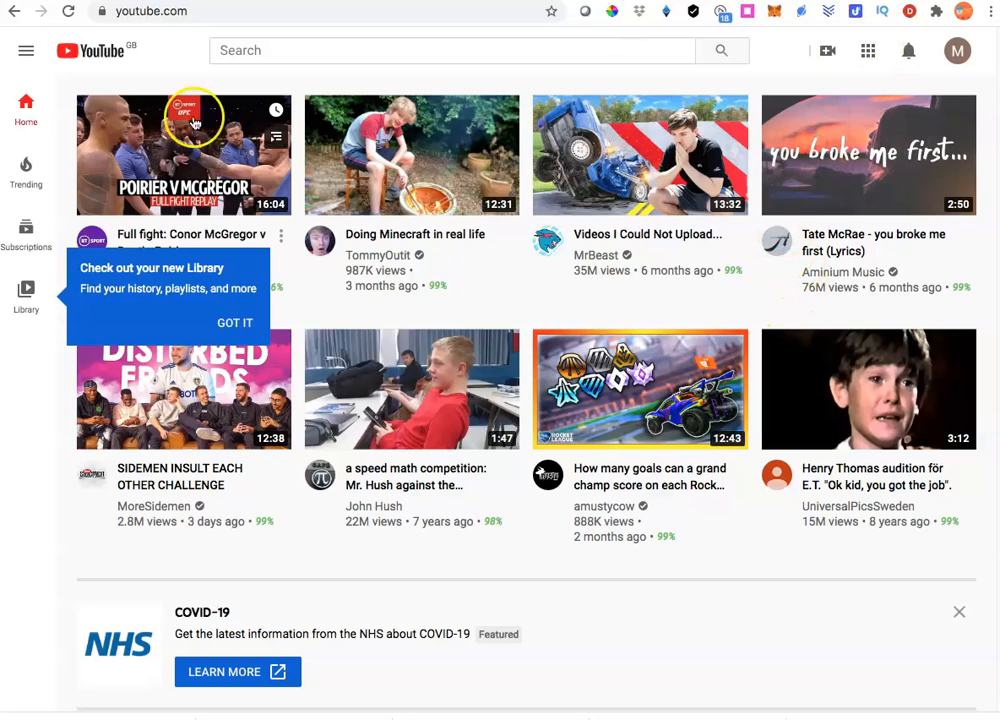
click(958, 55)
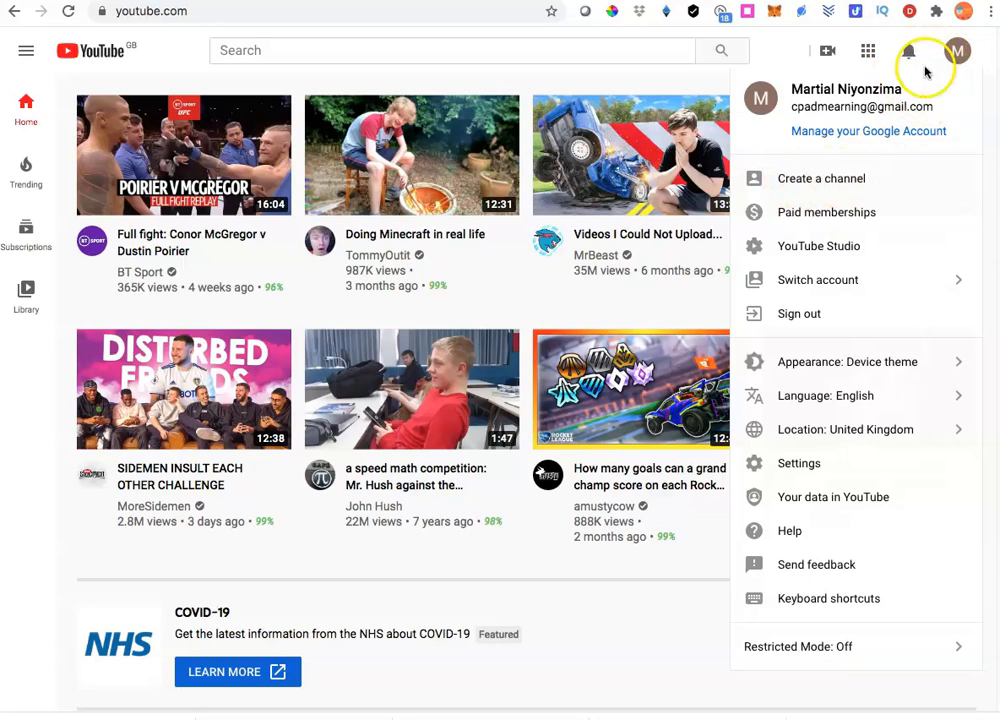
click(955, 55)
click(955, 55)
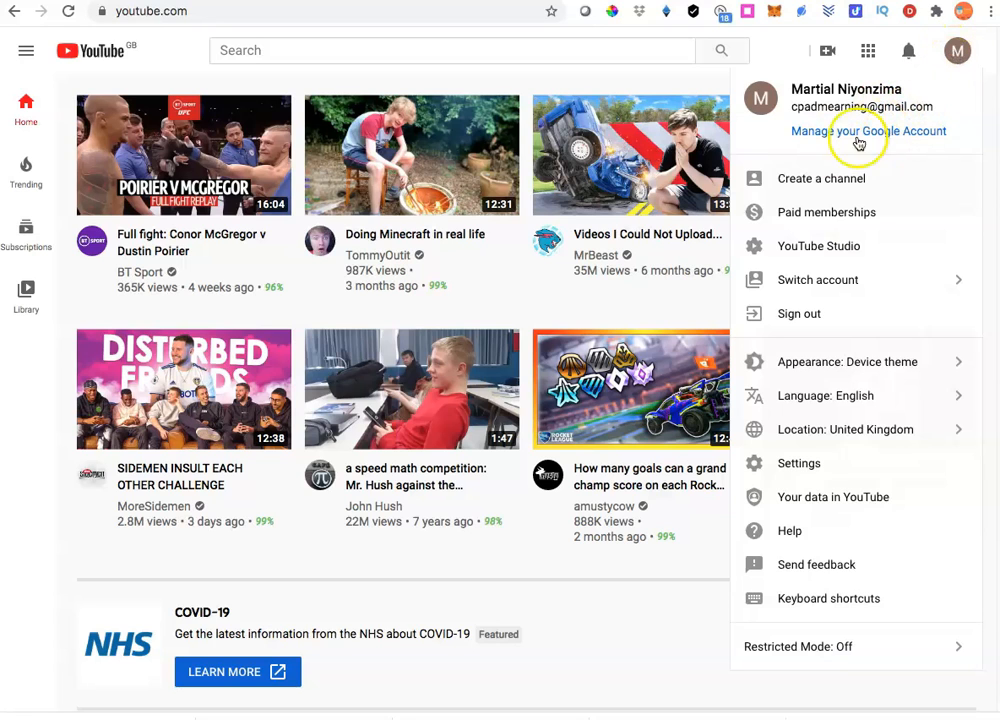
click(815, 185)
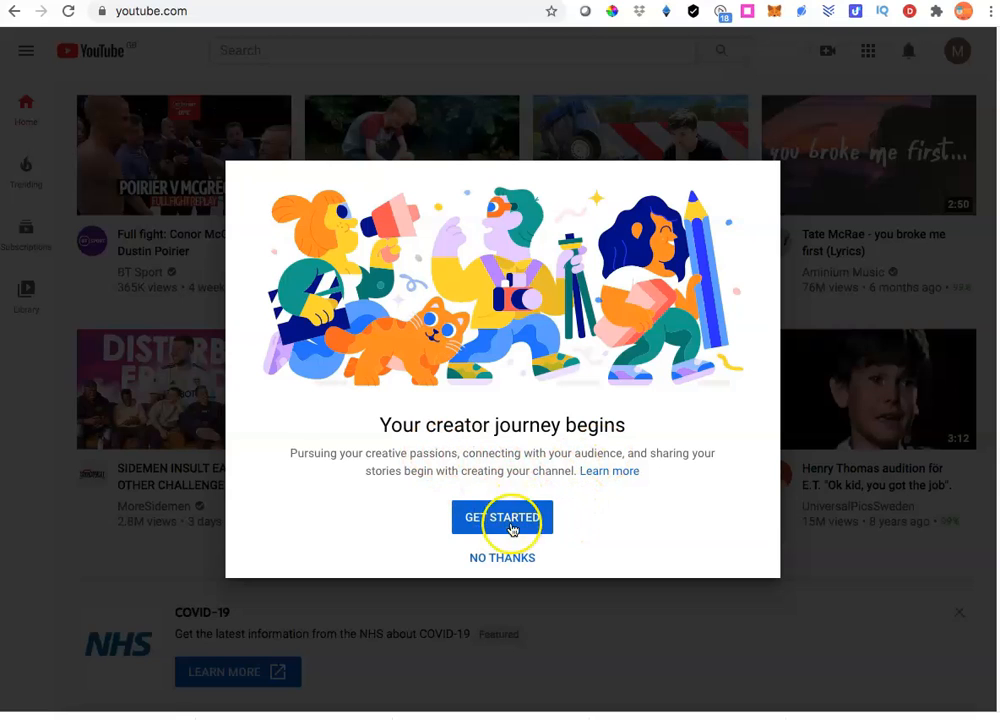
click(503, 558)
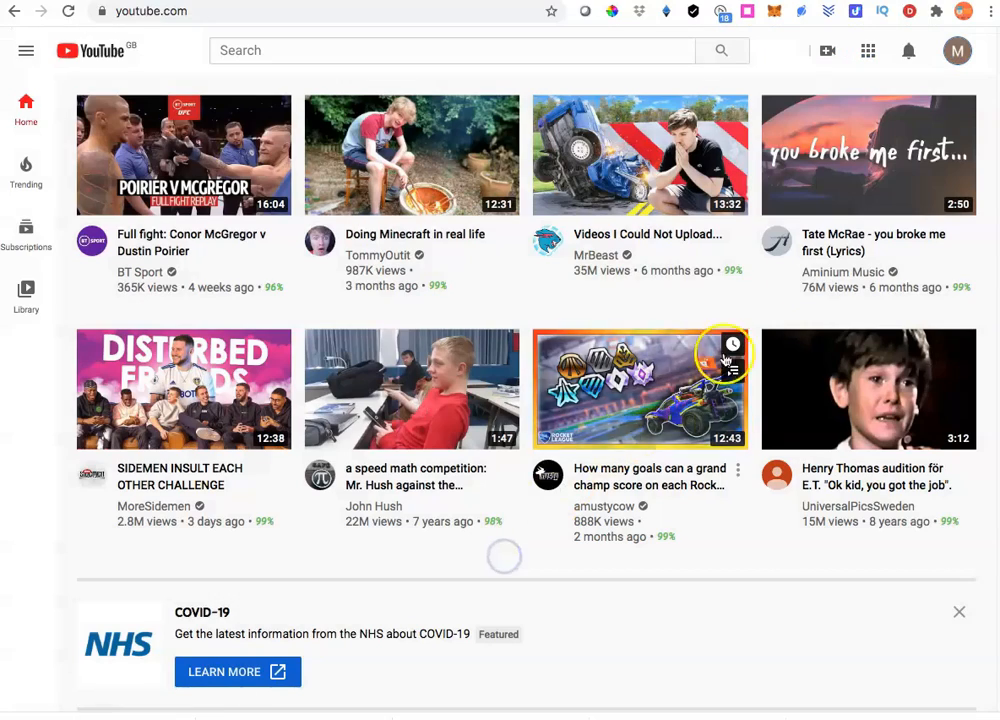
Start creating a YouTube channel for the new account and choose to use a custom name.
click(956, 55)
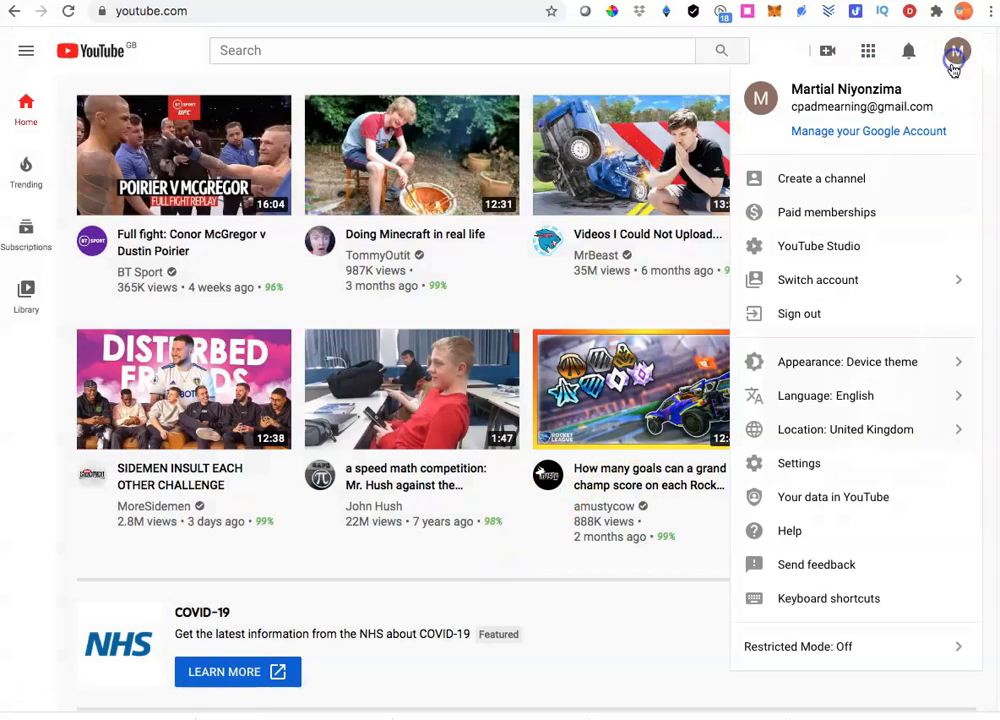
click(845, 180)
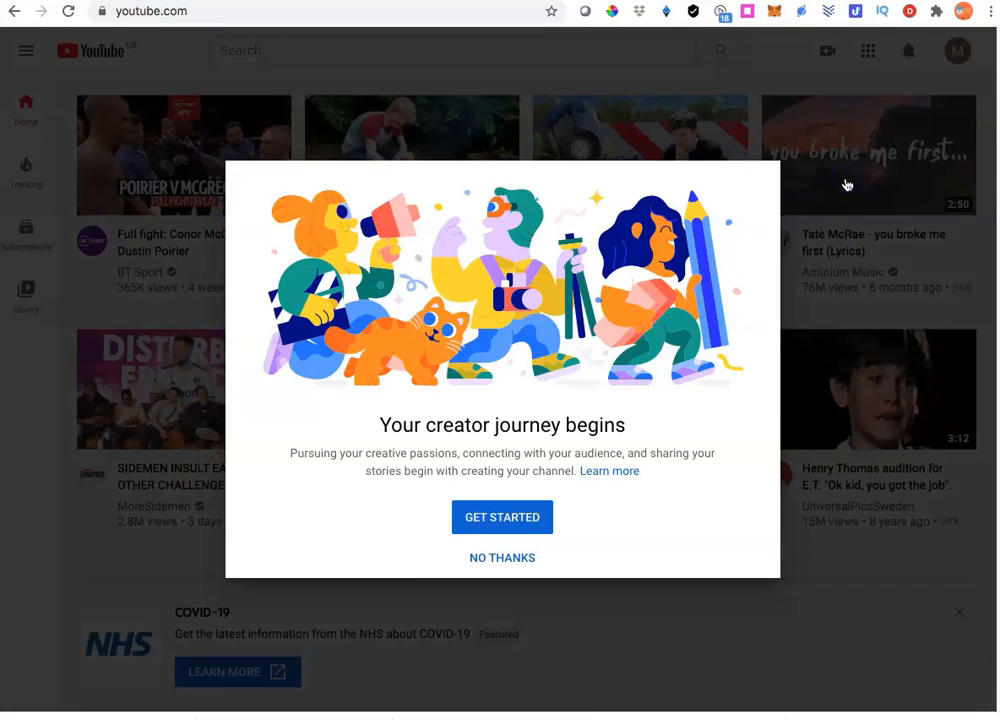
click(503, 518)
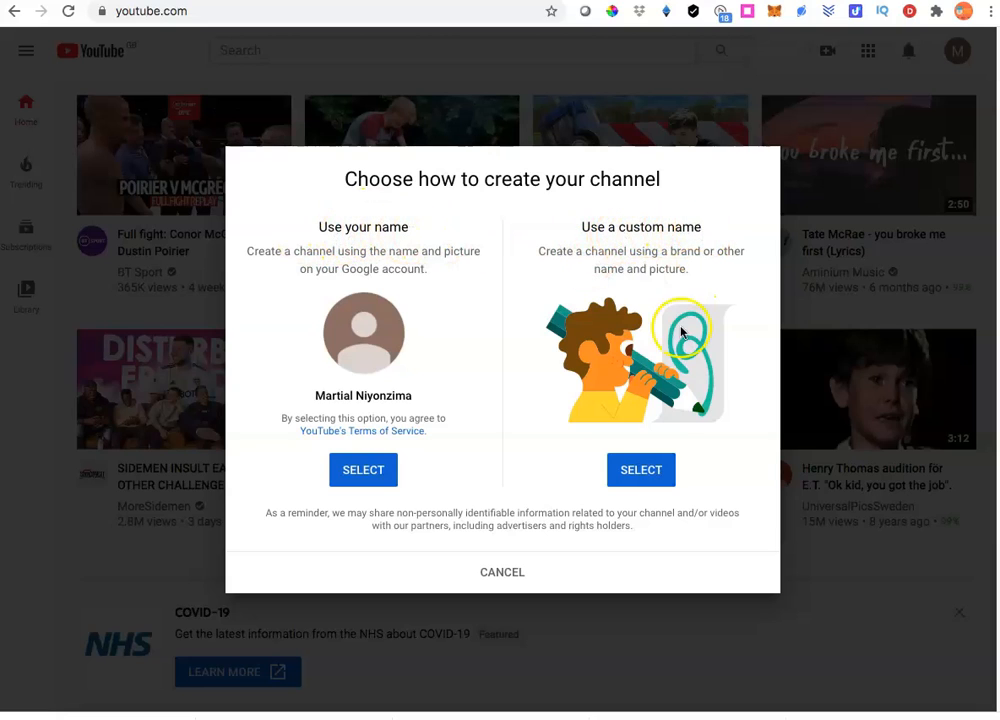
click(643, 478)
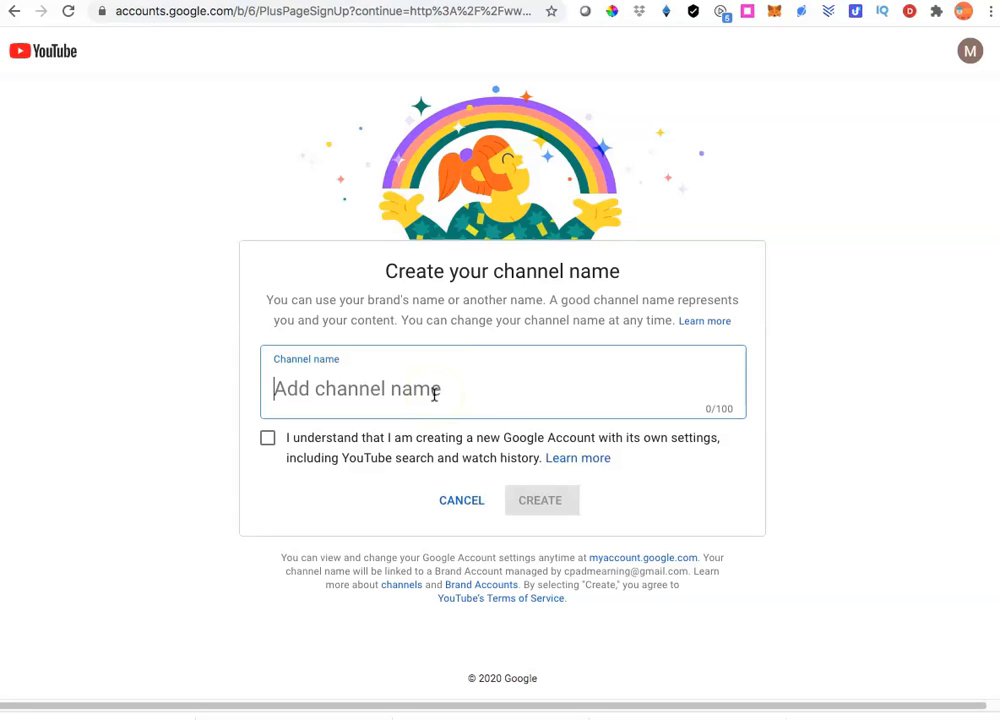
Name the channel MARTIALDMCPA, acknowledge that a new Google Account with its own settings is created, and create the channel.
text(DMCPA)
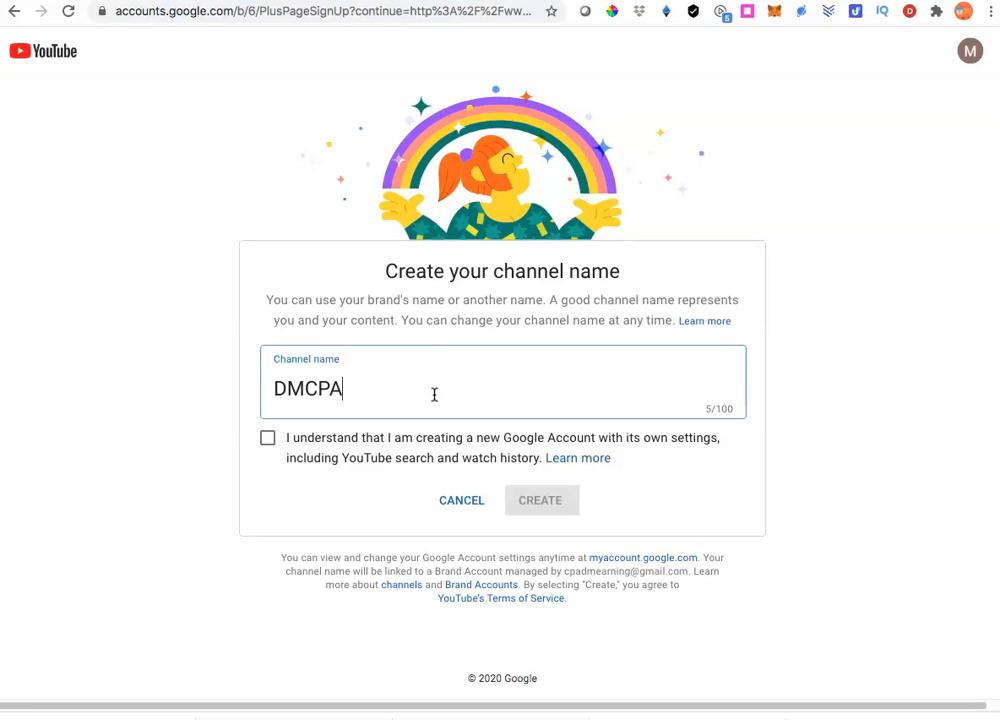
click(276, 391)
text(MARTIAL)
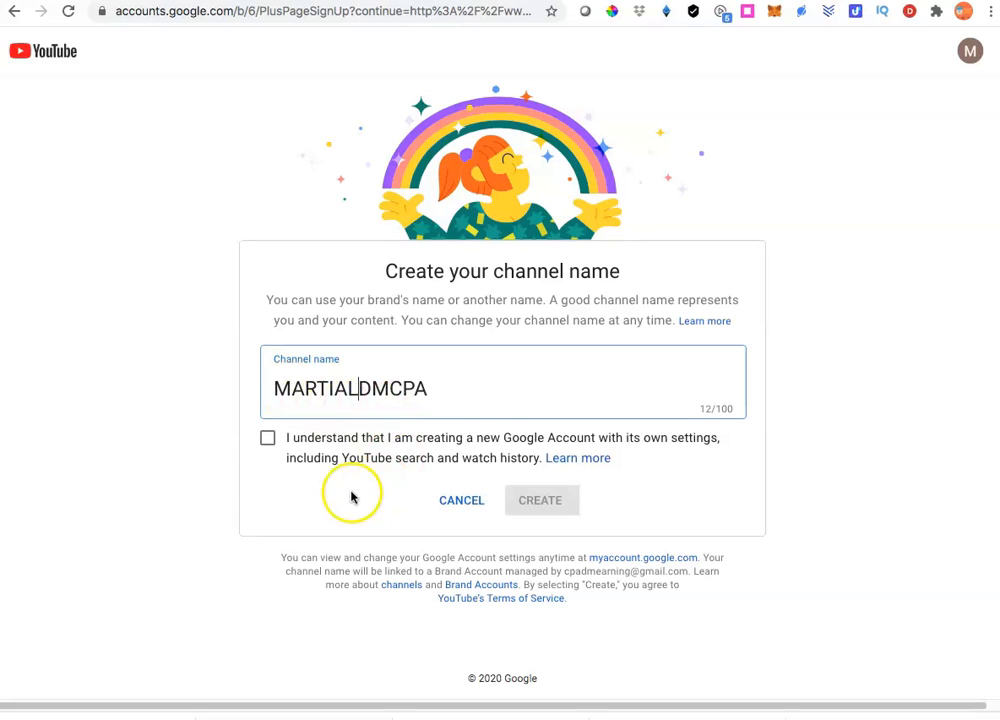
click(268, 439)
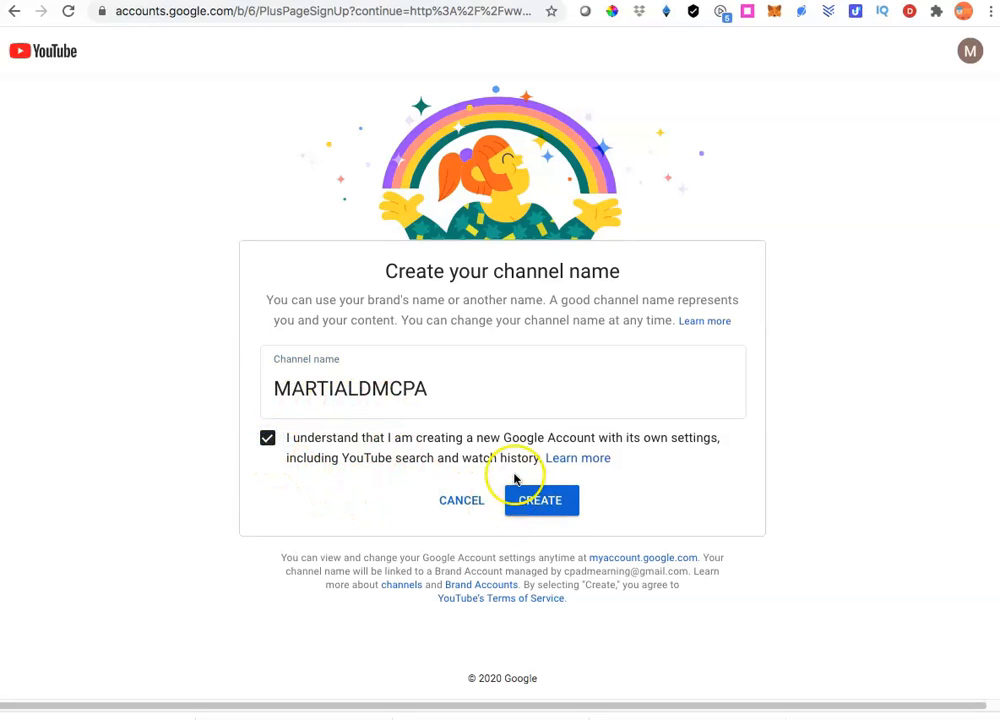
click(551, 510)
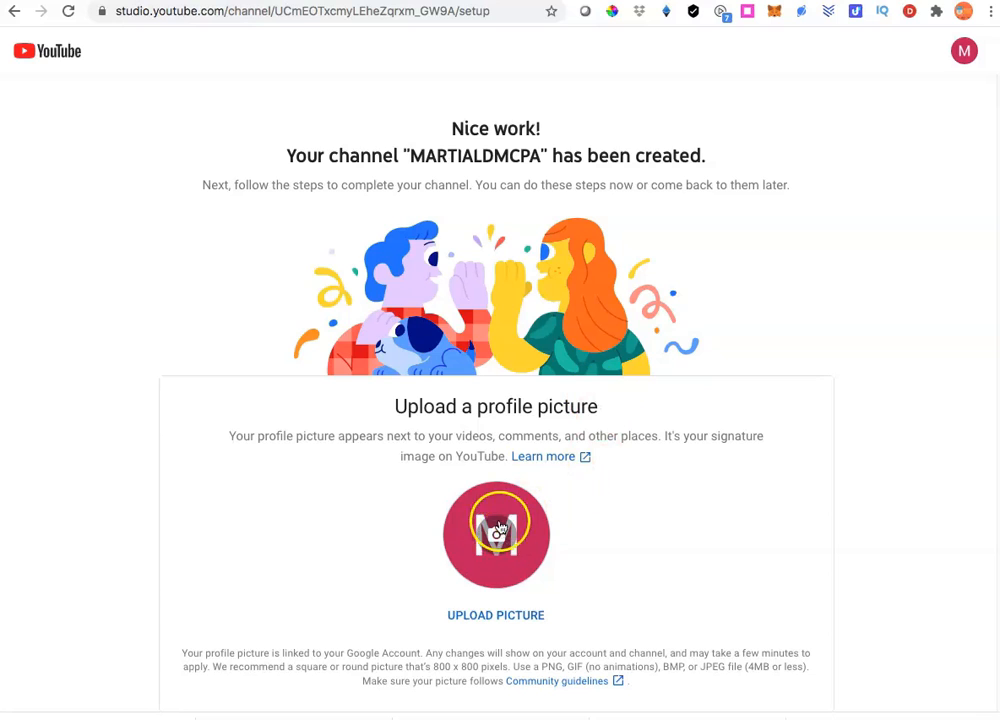
Set the channel description to "This is a channel where we will be showing you a lot of promo for holidays destinations and other deals you can resist.".
scroll(688, 542, down, 2)
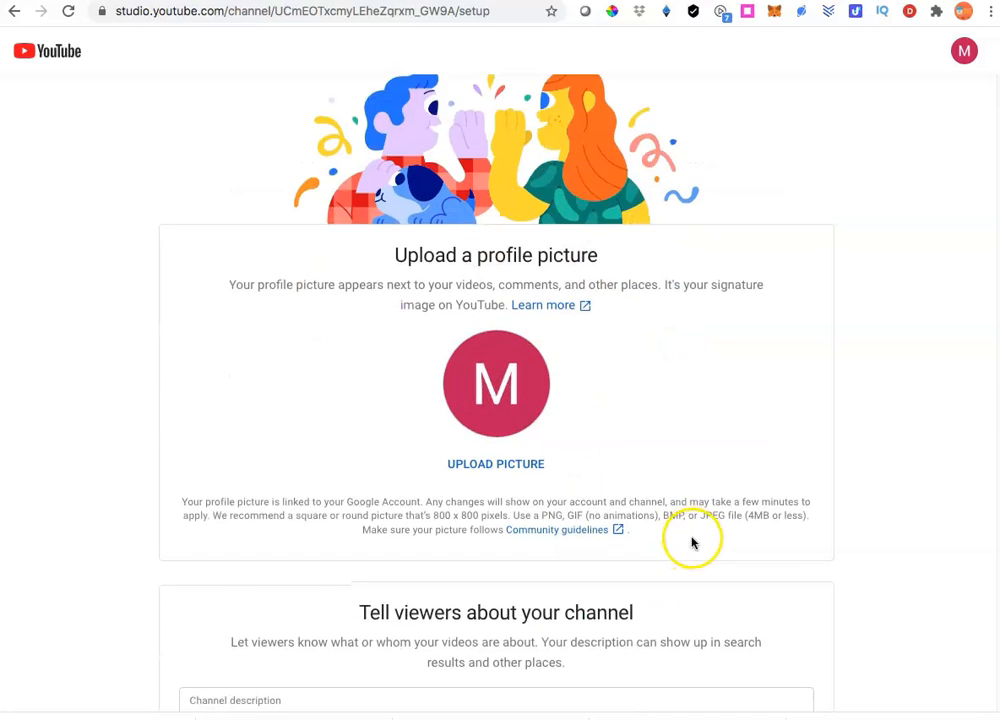
scroll(692, 542, down, 3)
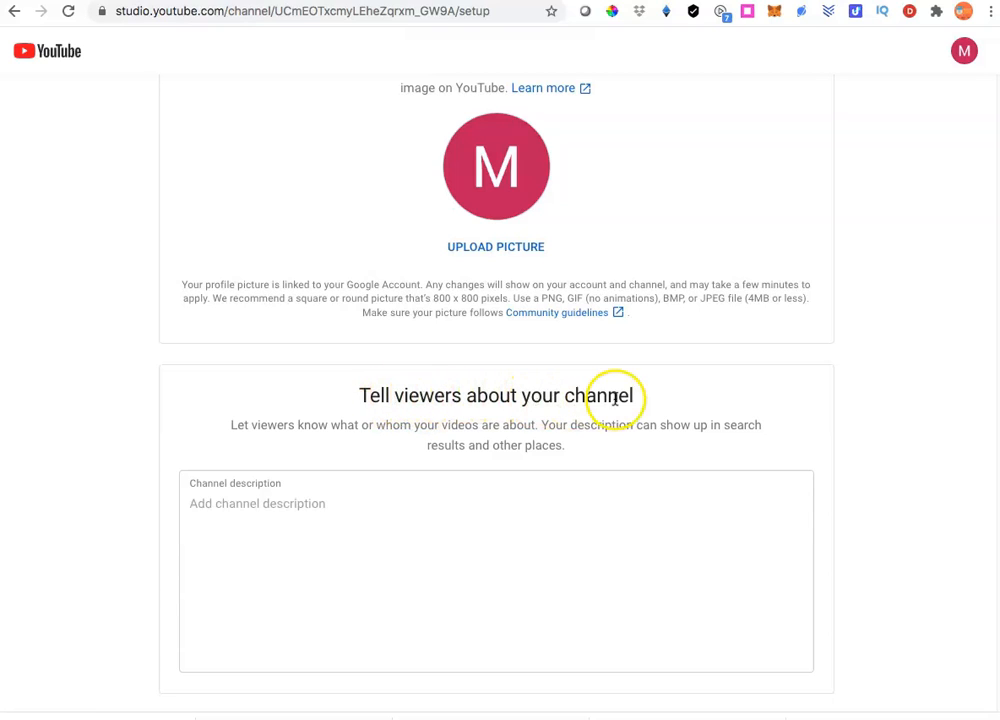
click(264, 509)
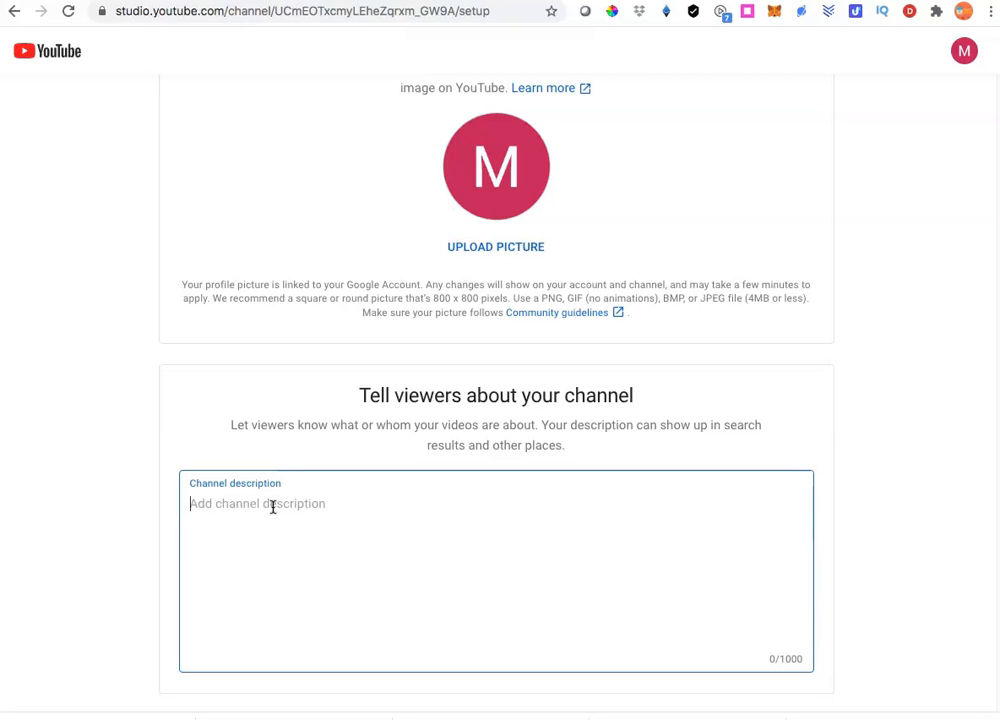
text(tH)
key(BackSpace)
key(BackSpace)
key(BackSpace)
text(Th)
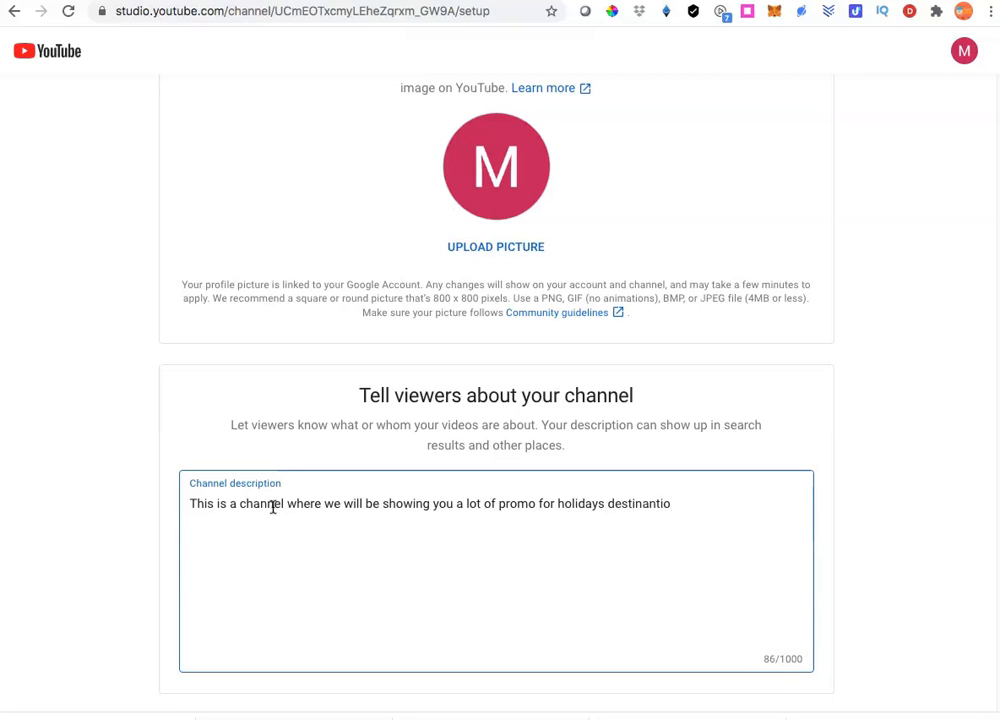
key(BackSpace)
key(BackSpace)
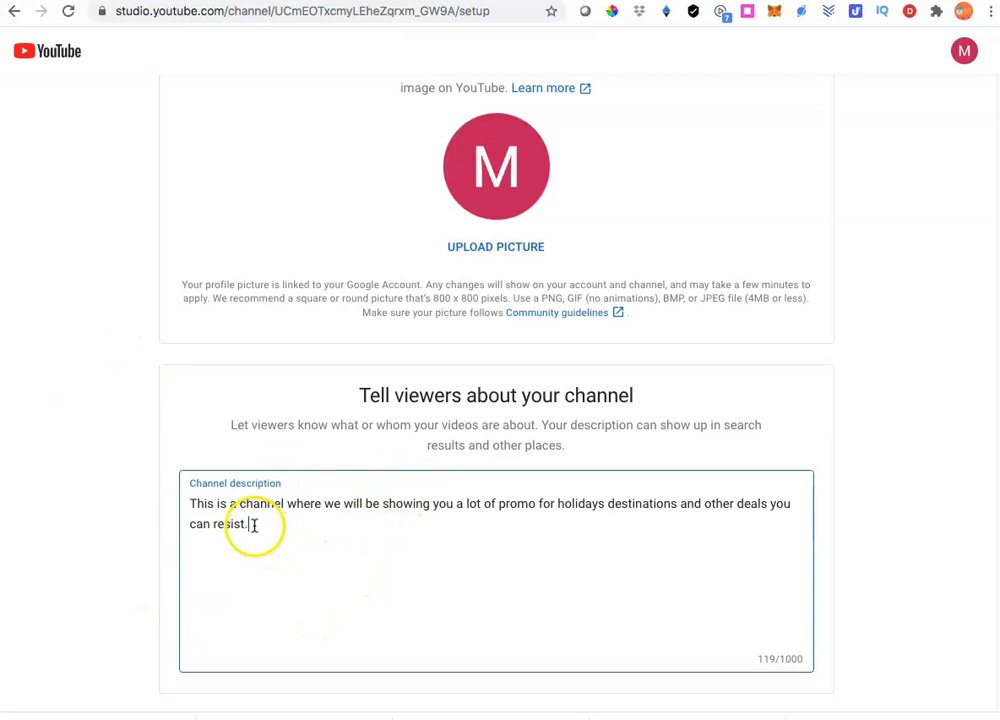
Open the URL of the custom link titled "My website" for editing in the site links section.
scroll(822, 570, down, 1)
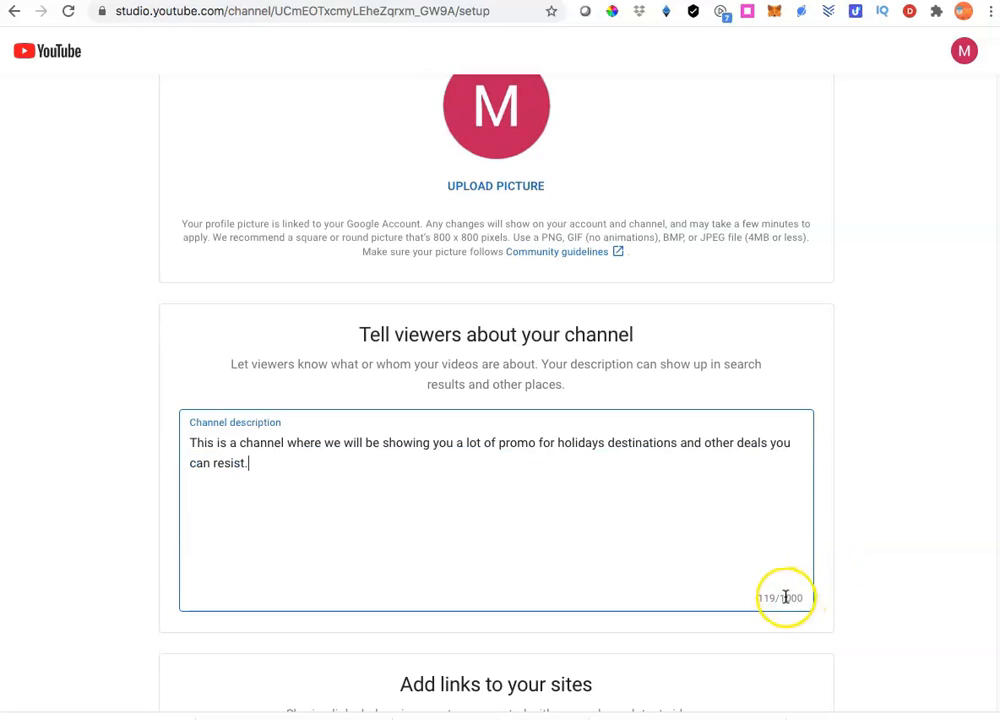
key(ctrl+a)
scroll(848, 598, down, 4)
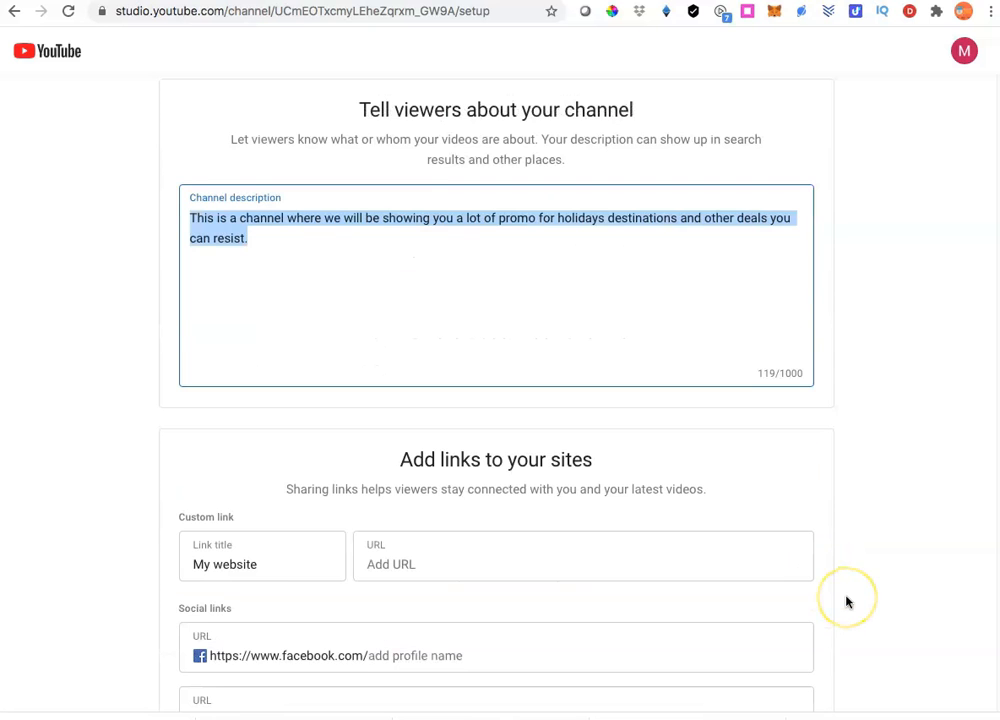
scroll(846, 601, down, 1)
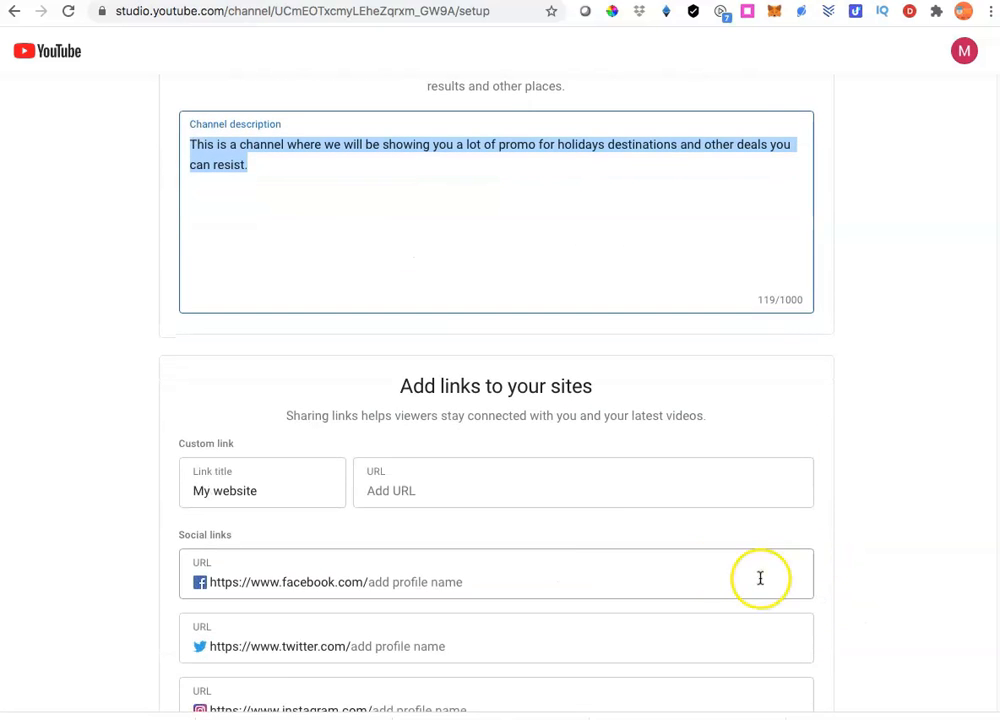
scroll(530, 480, down, 1)
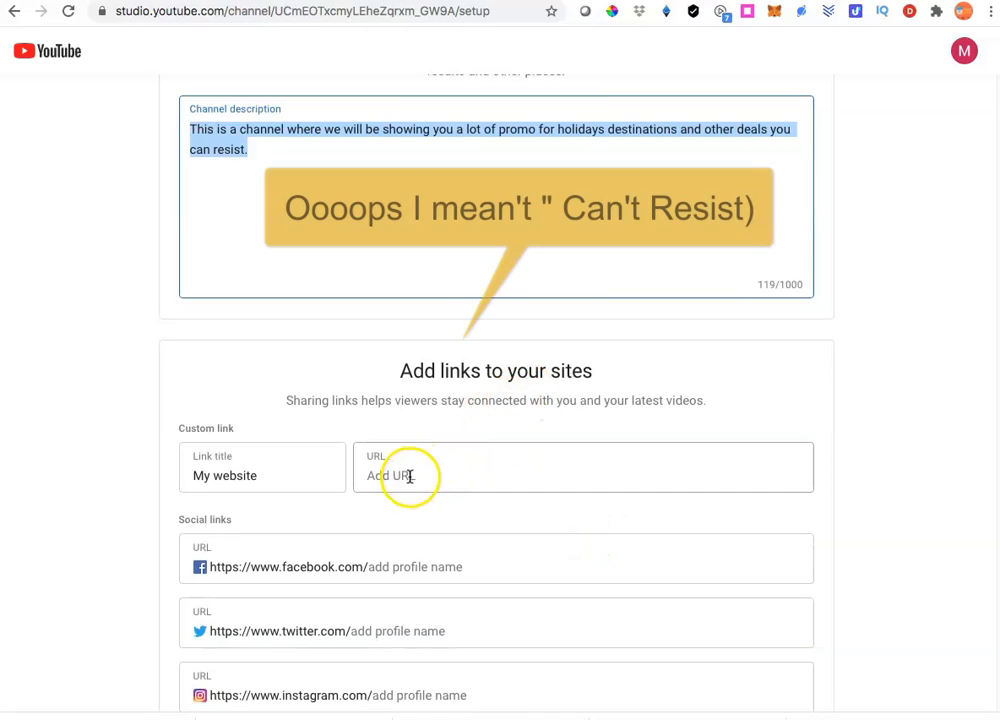
scroll(478, 472, down, 2)
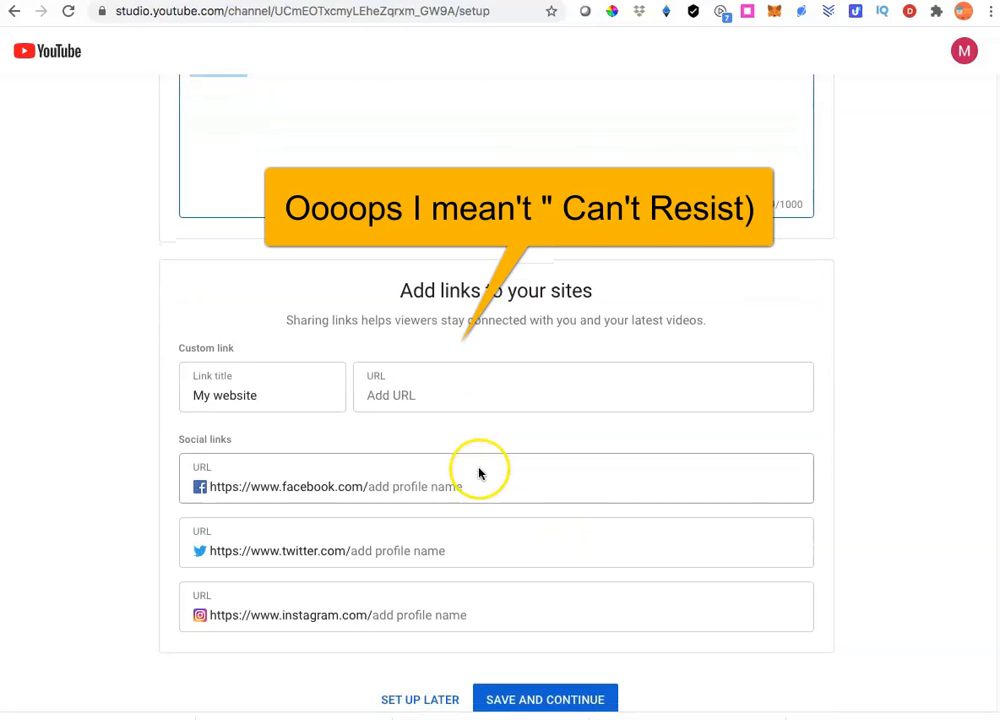
scroll(480, 473, up, 1)
scroll(516, 462, down, 2)
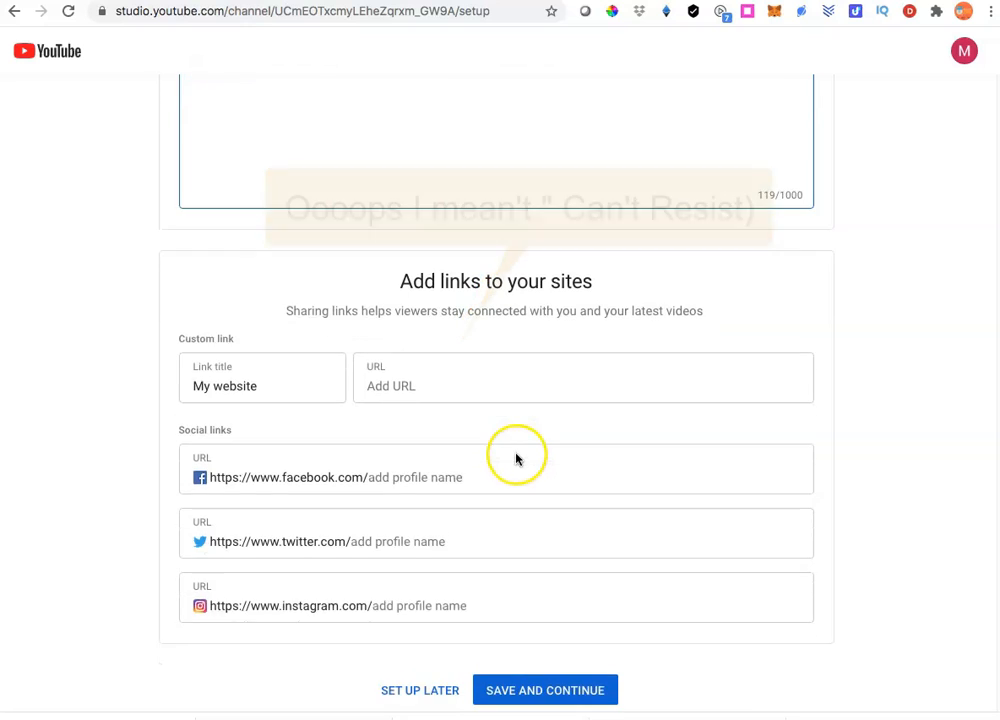
scroll(512, 458, down, 2)
click(422, 317)
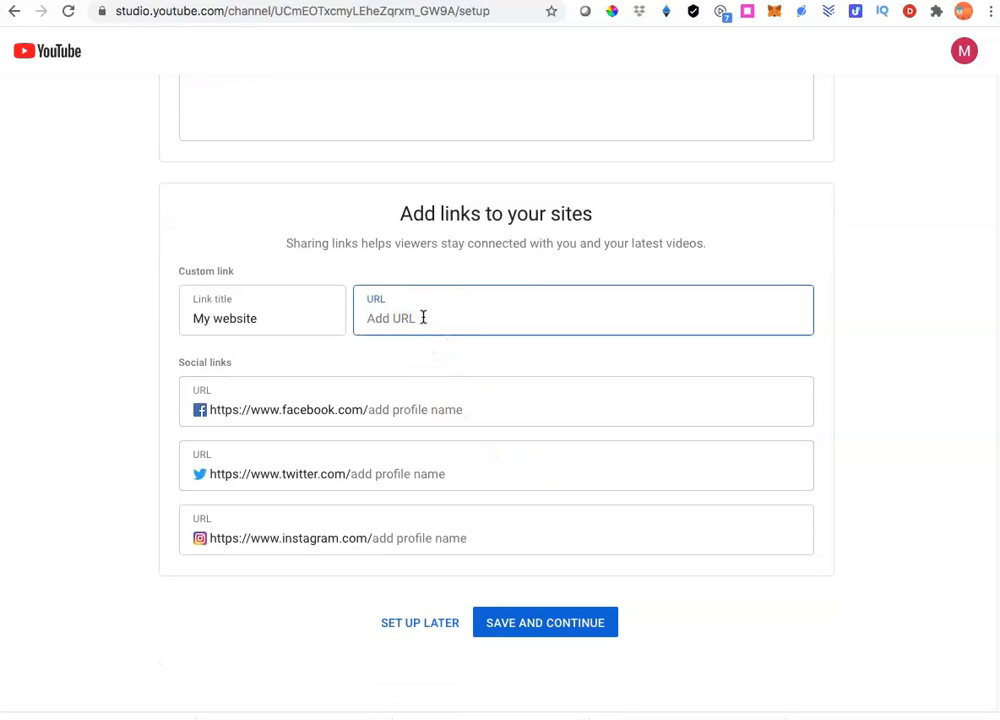
click(397, 319)
click(440, 318)
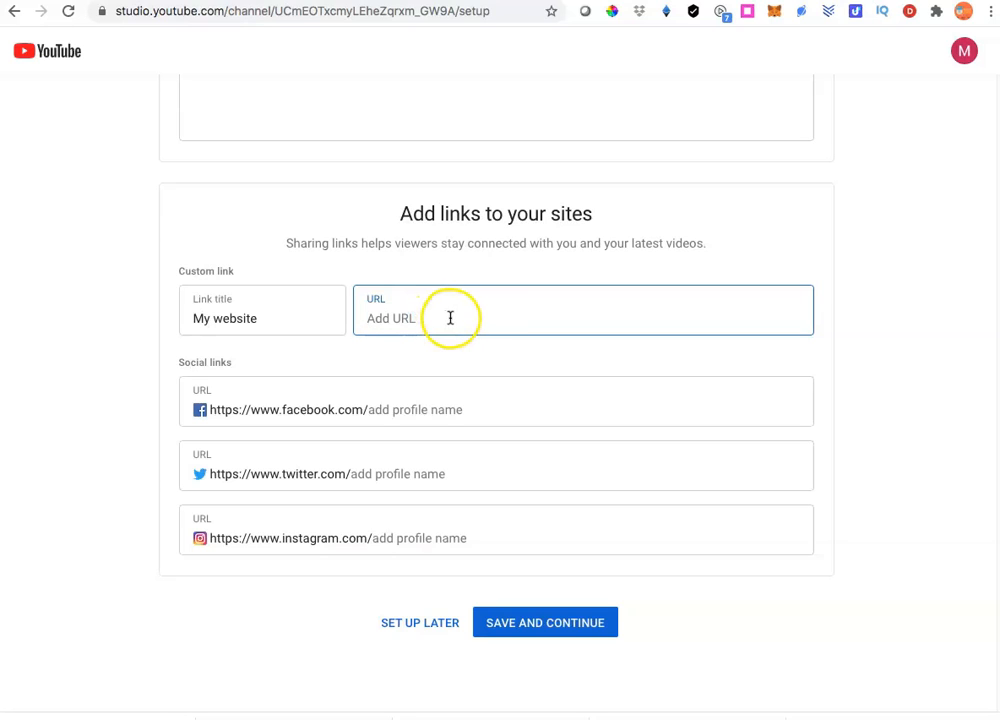